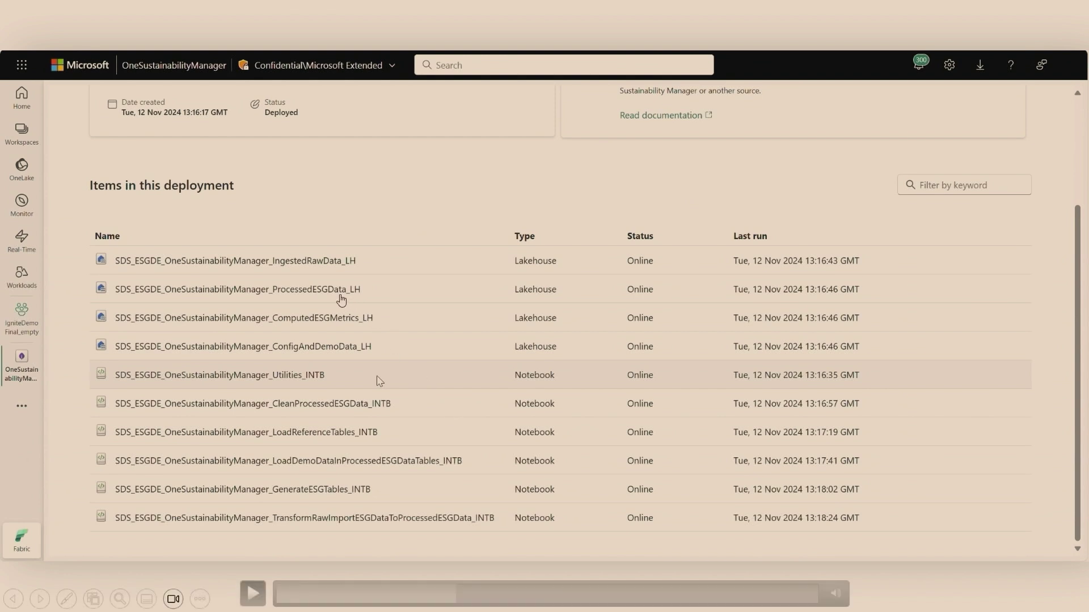
- Play the embedded deployment demo video, pausing on the IngestedRawData lakehouse before resuming playback
left_click(253, 594)
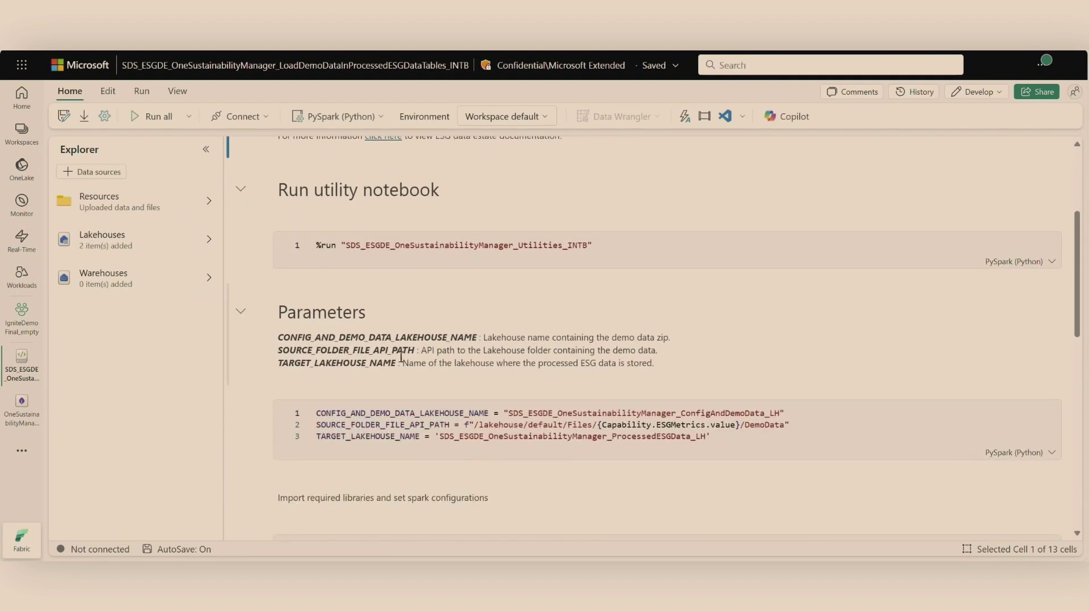
mouse_move(335, 601)
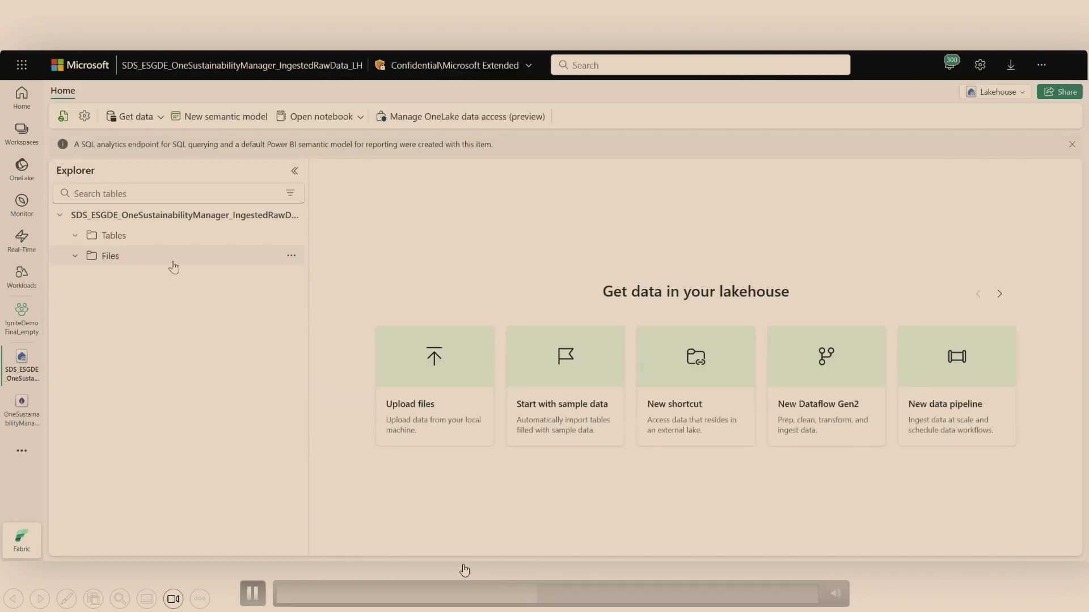
left_click(251, 600)
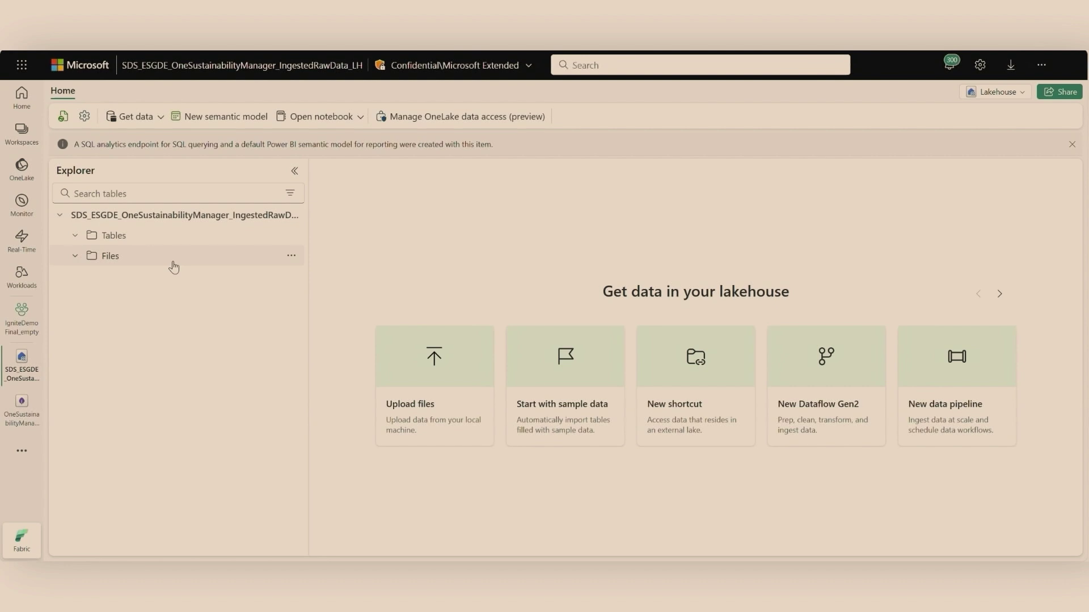
mouse_move(252, 595)
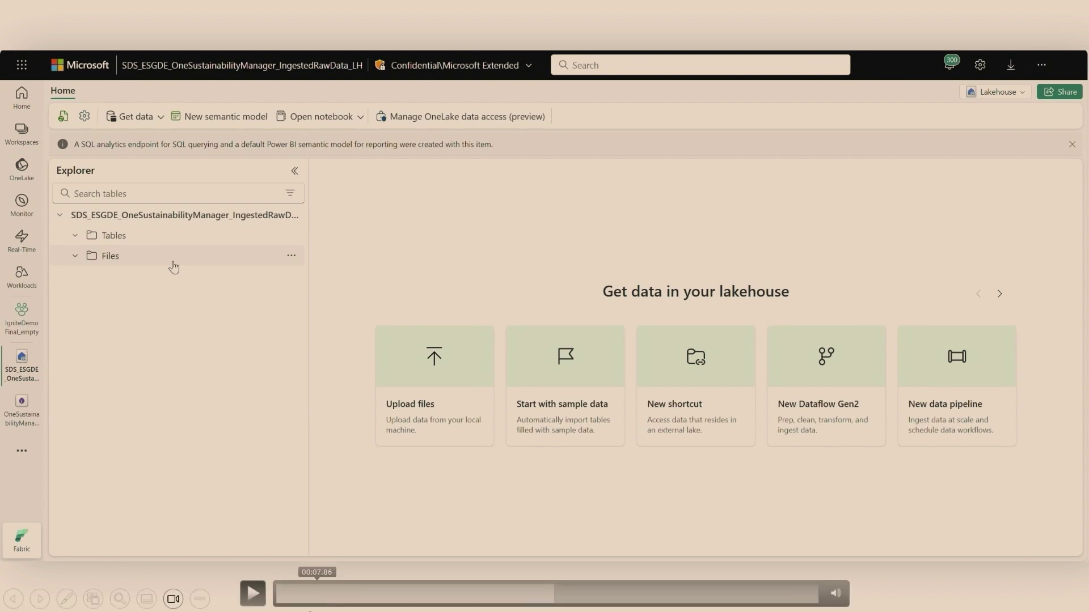
left_click(253, 594)
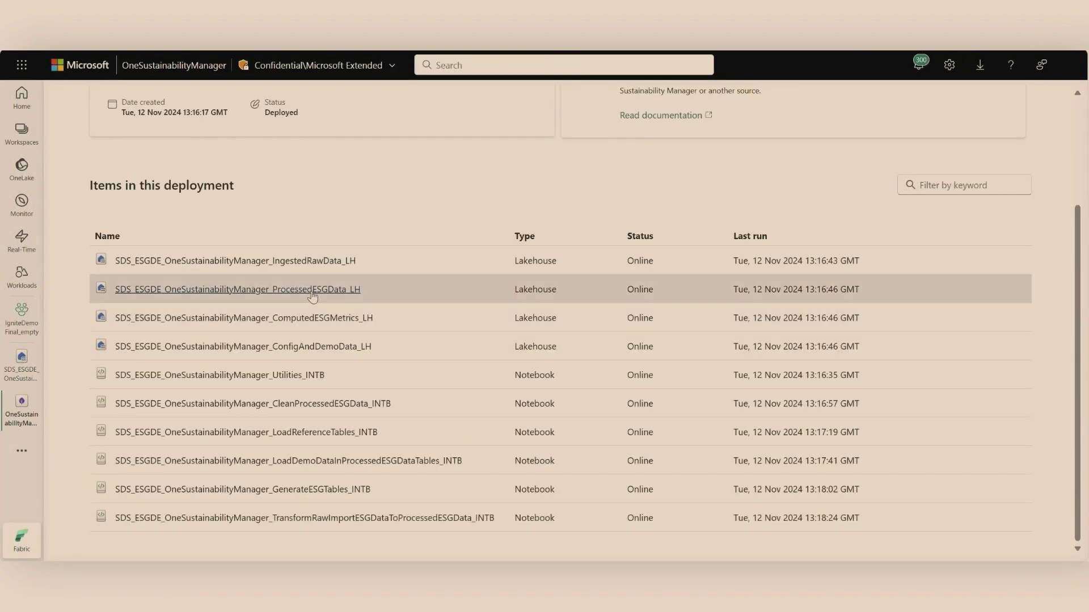
- Open the ProcessedESGData lakehouse, and open the GenerateESGTables notebook from the deployment items to review its parameters
left_click(312, 291)
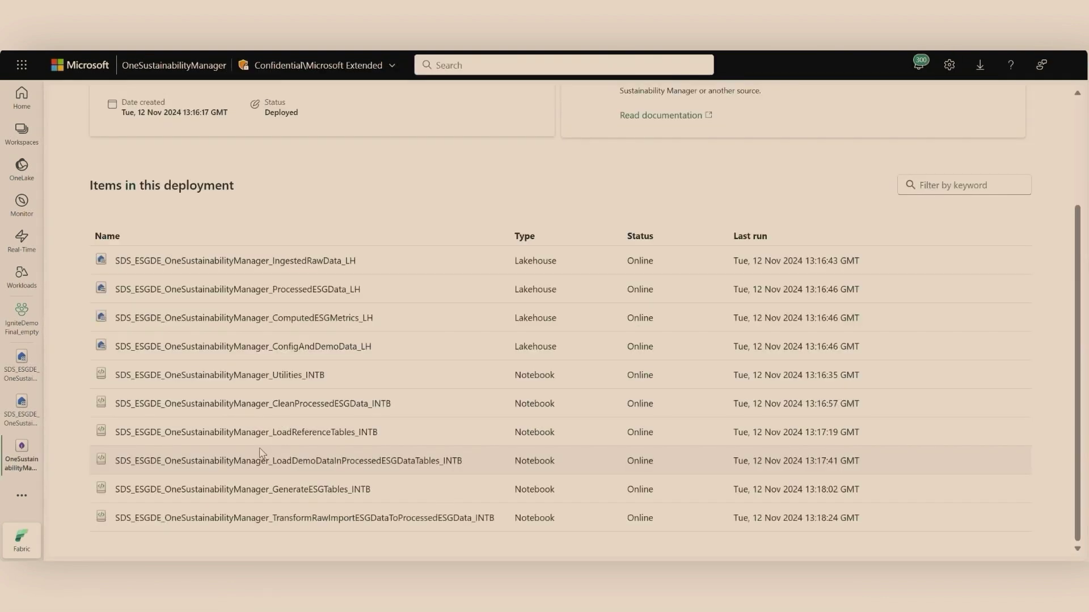
left_click(262, 491)
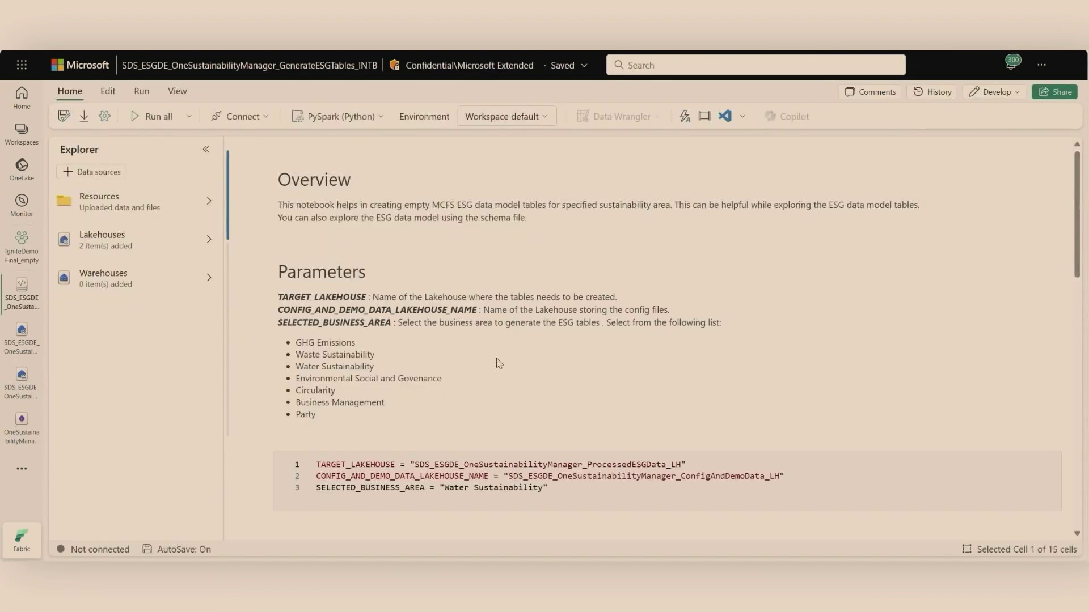
scroll(499, 363, "down", 1)
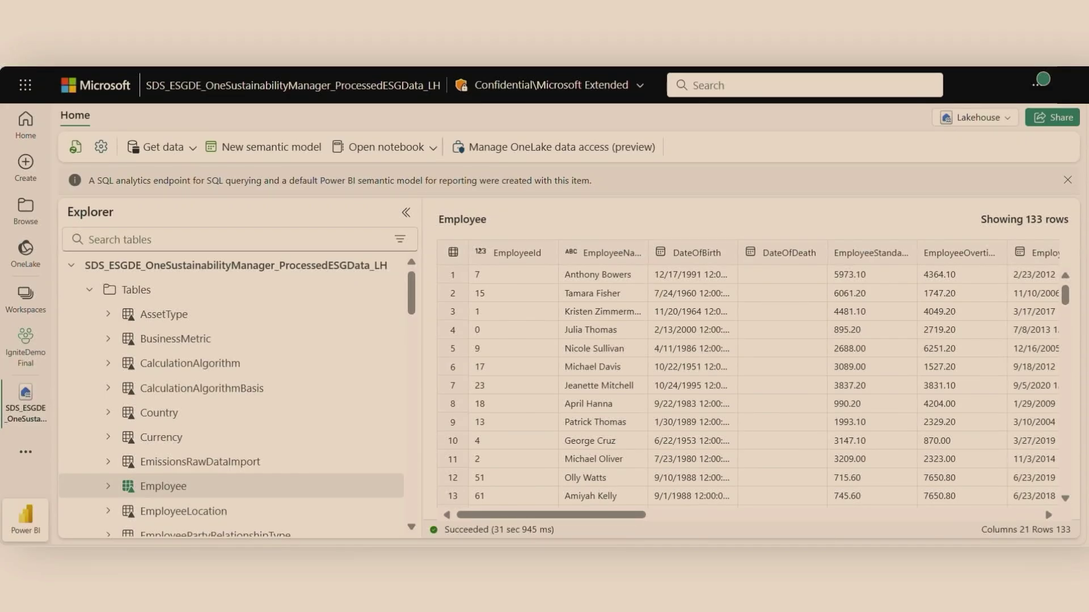
- Look through the columns of the Employee table in the ProcessedESGData lakehouse, pausing and resuming the demo there
left_click_drag(631, 515, 703, 523)
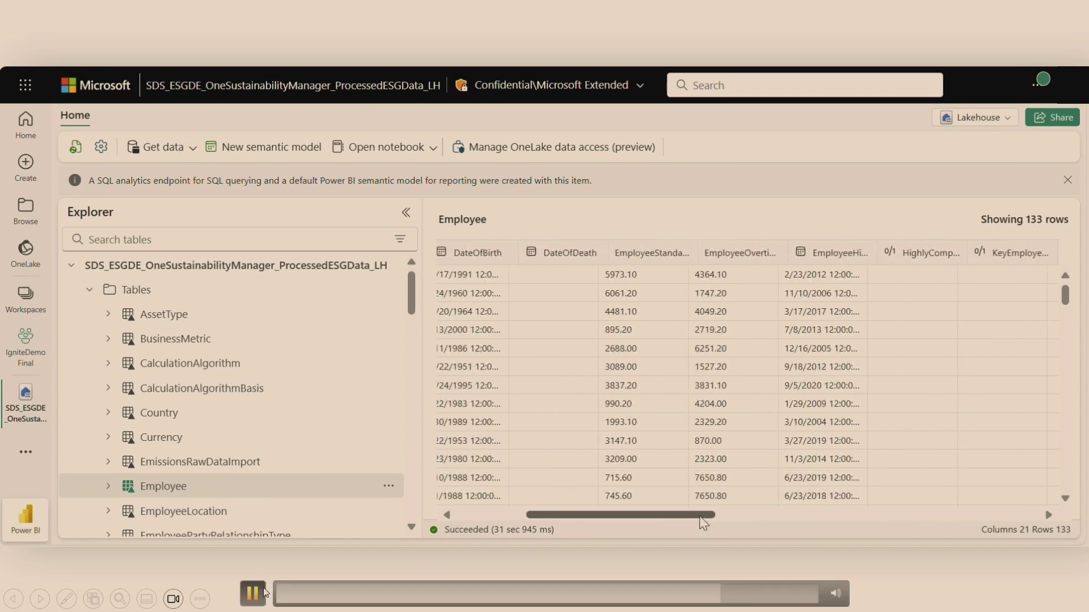
left_click(262, 592)
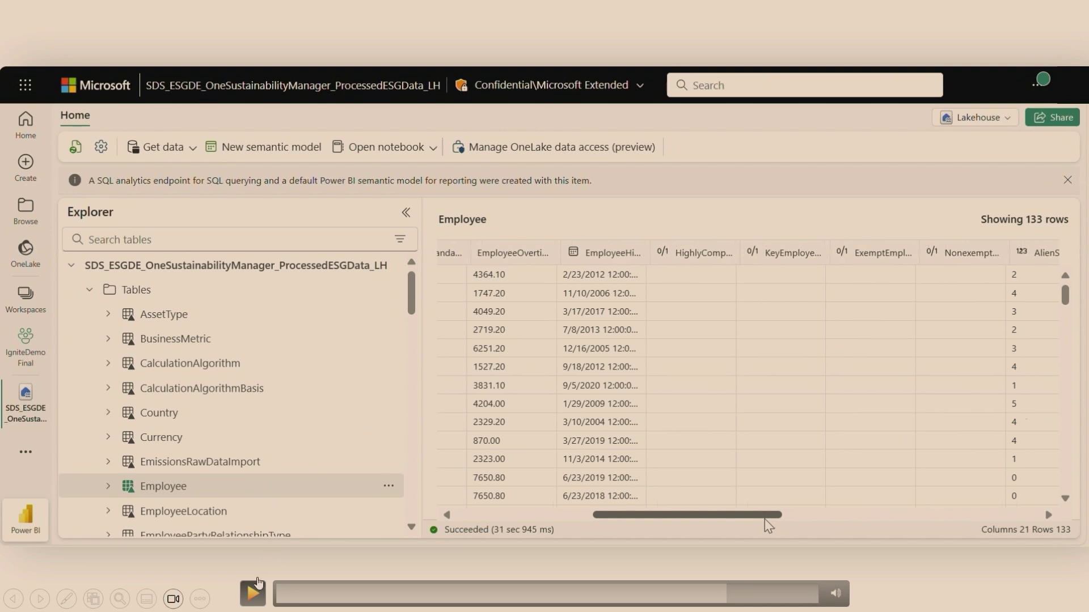
left_click(254, 596)
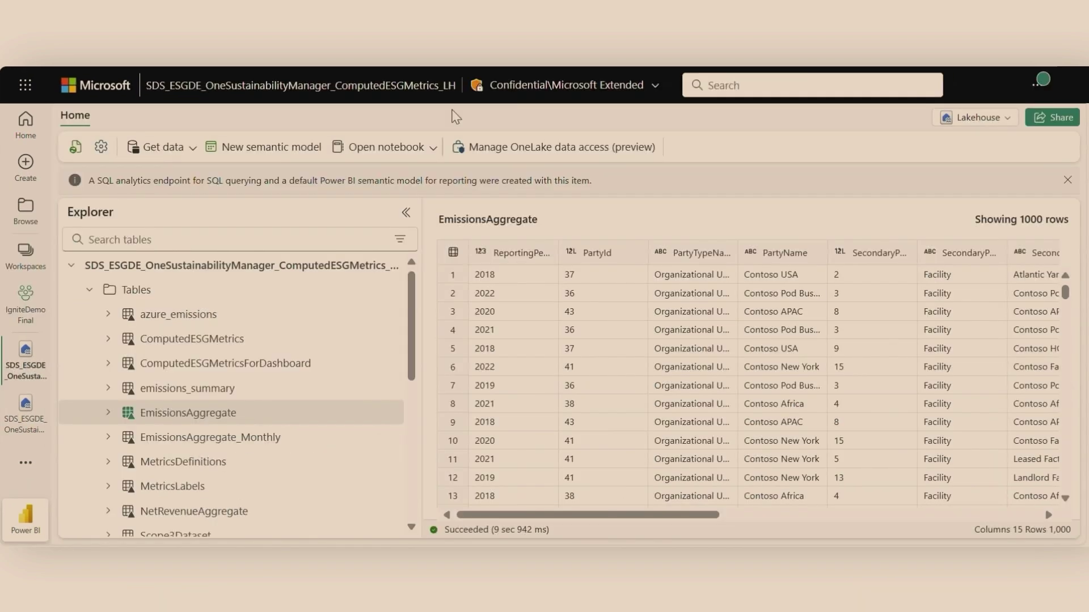
- Pause the demo on the EmissionsAggregate table of the ComputedESGMetrics lakehouse to examine its columns, and resume playback
mouse_move(258, 568)
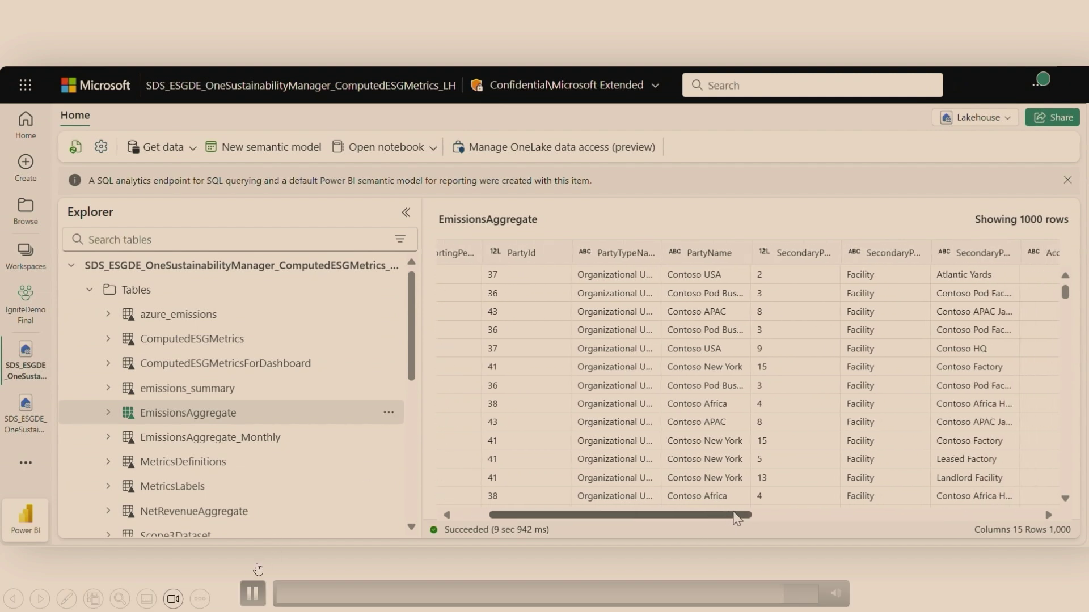
left_click(253, 593)
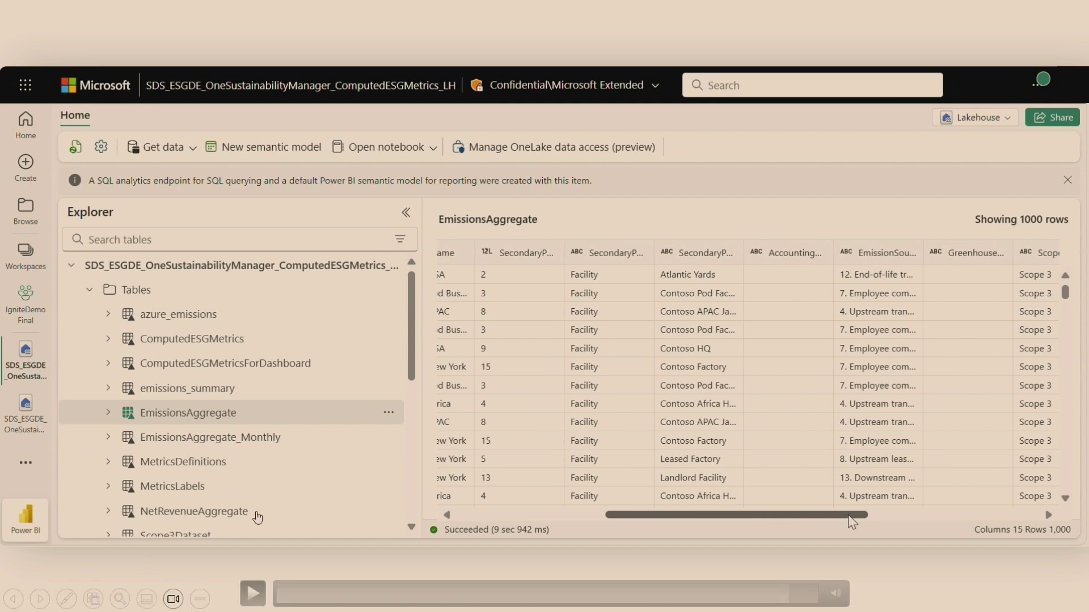
left_click(252, 594)
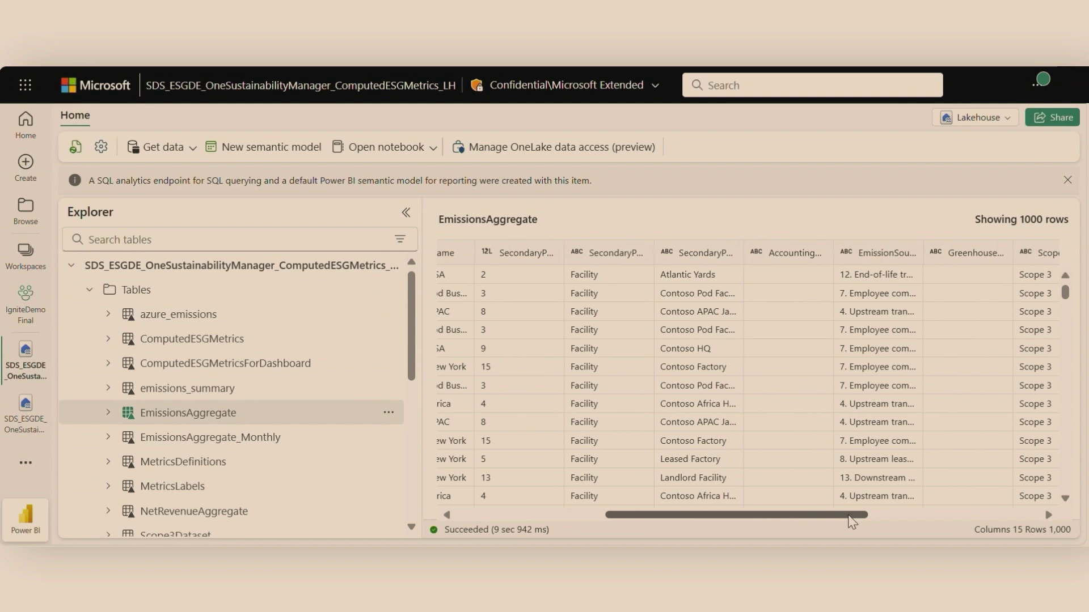
mouse_move(193, 584)
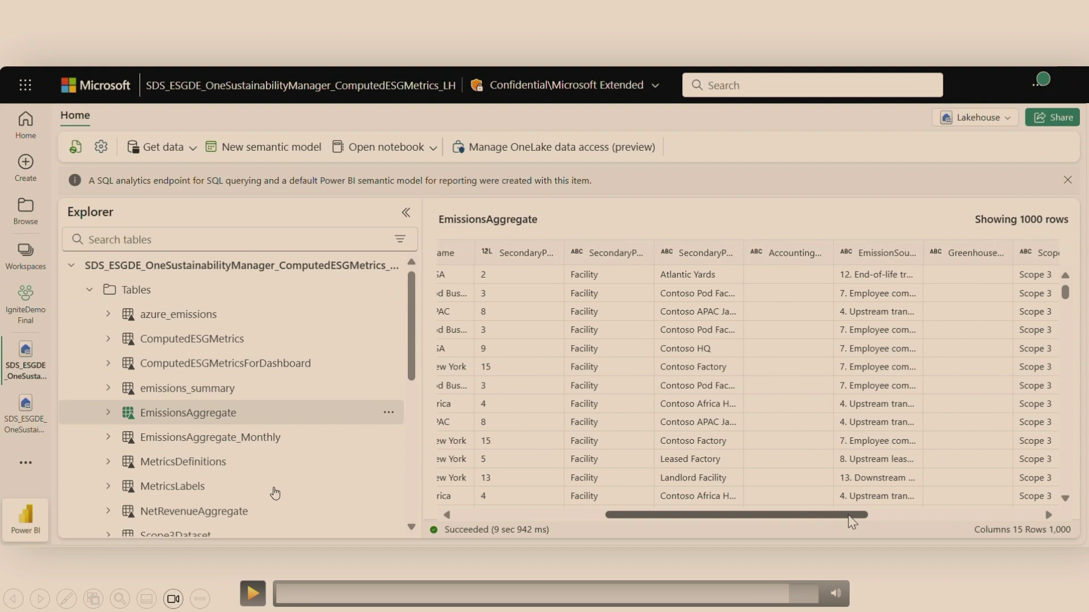
left_click(253, 594)
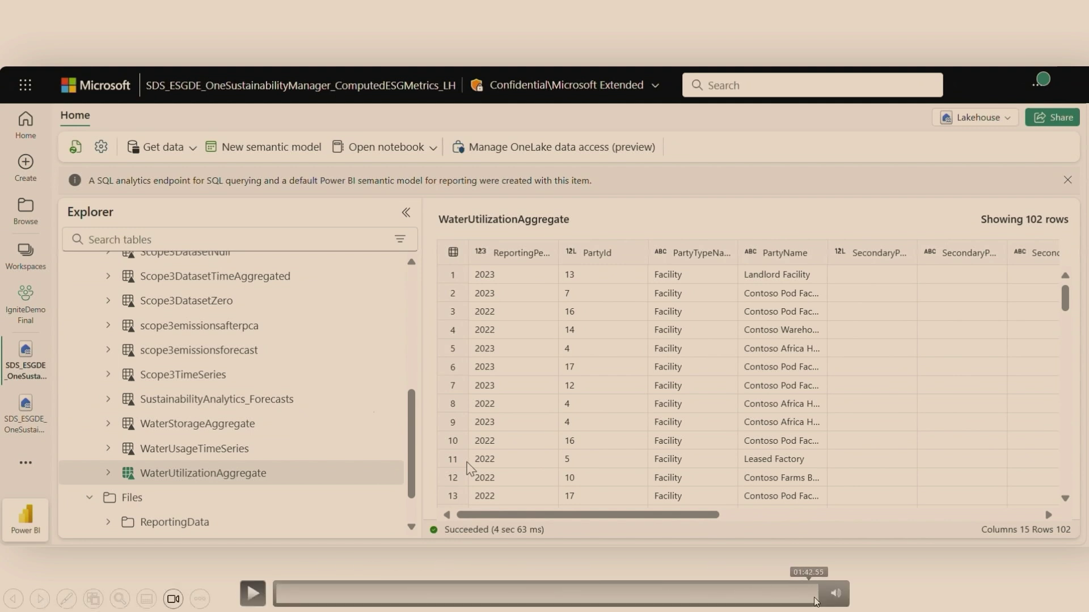
- Advance the presentation through the demo scenario and data ingestion slides to the ingestion demo video
mouse_move(839, 604)
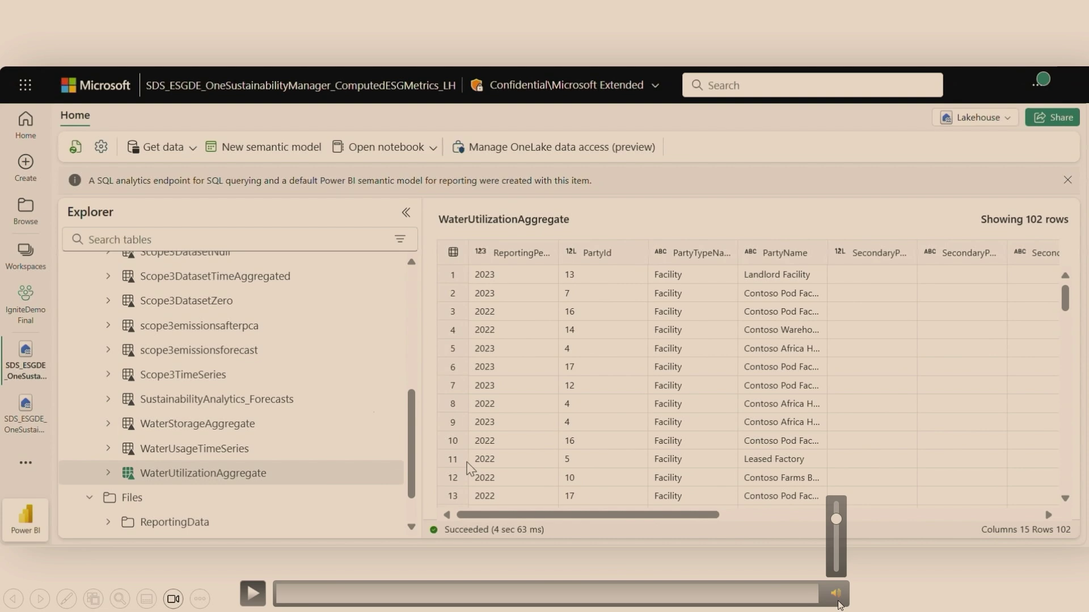
left_click(920, 593)
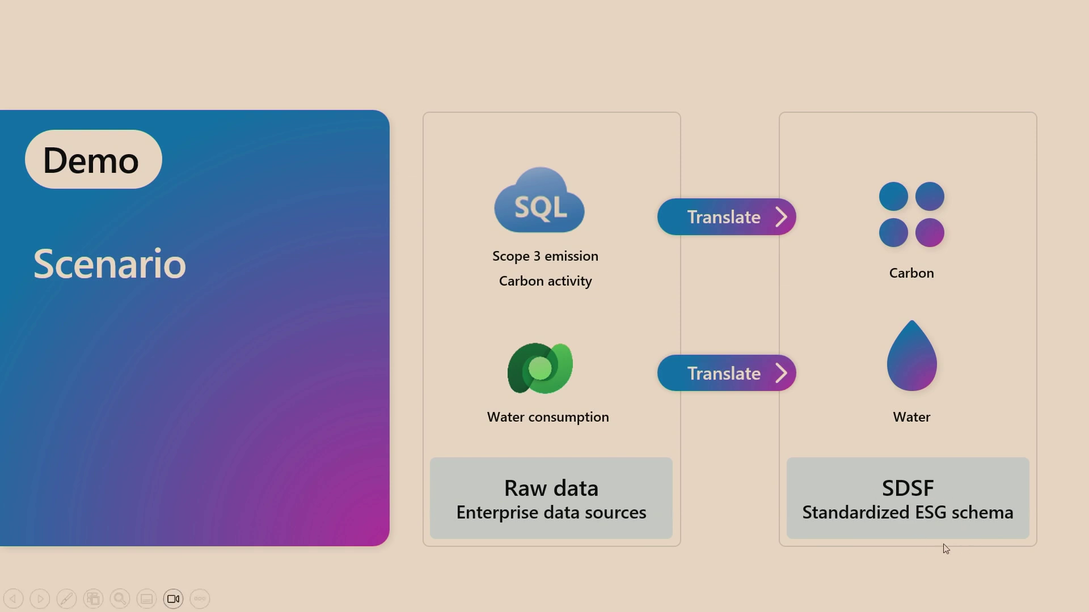
left_click(661, 531)
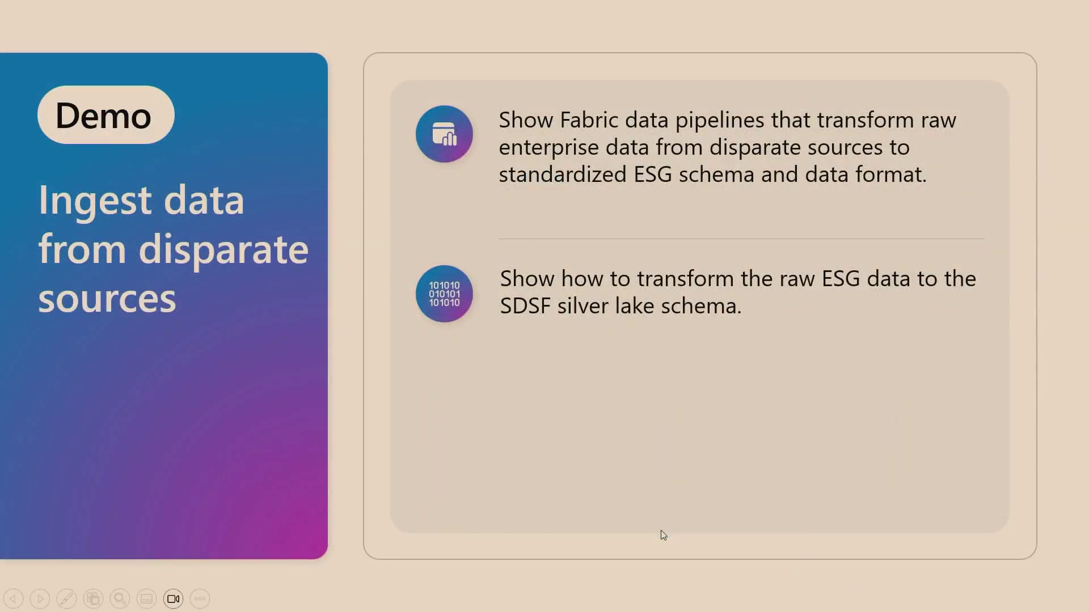
left_click(663, 535)
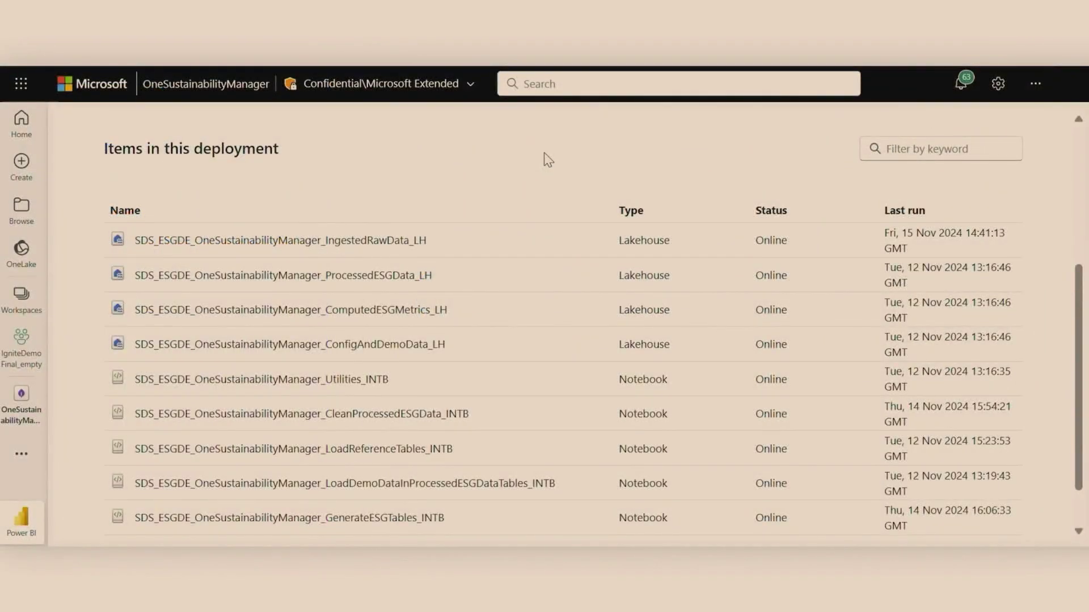
- Pause the ingestion demo on the IngestedRawData lakehouse in the deployment items and resume playback
left_click(253, 594)
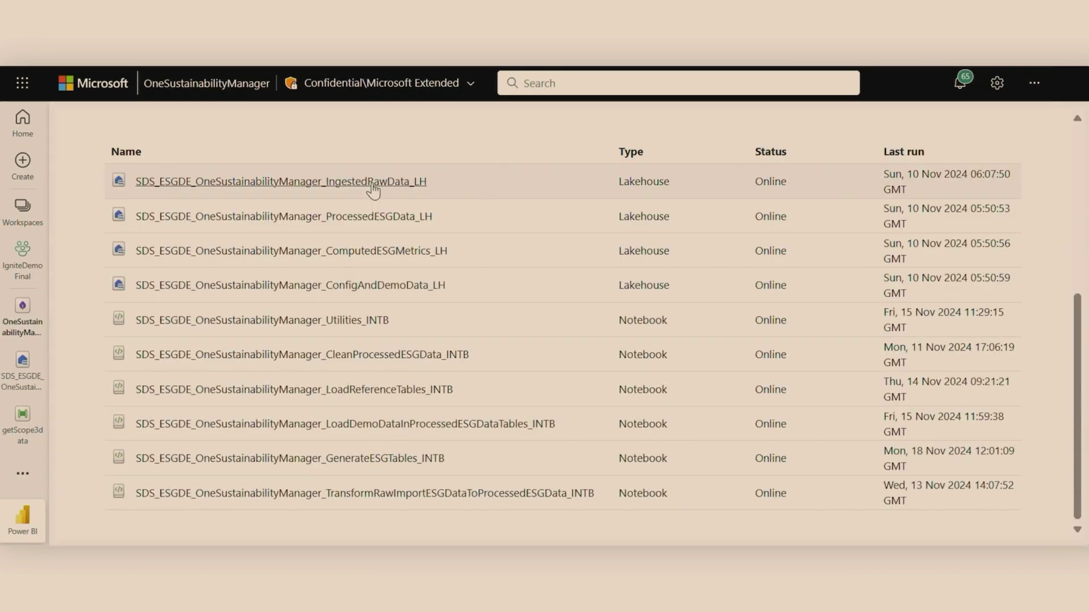
left_click(253, 593)
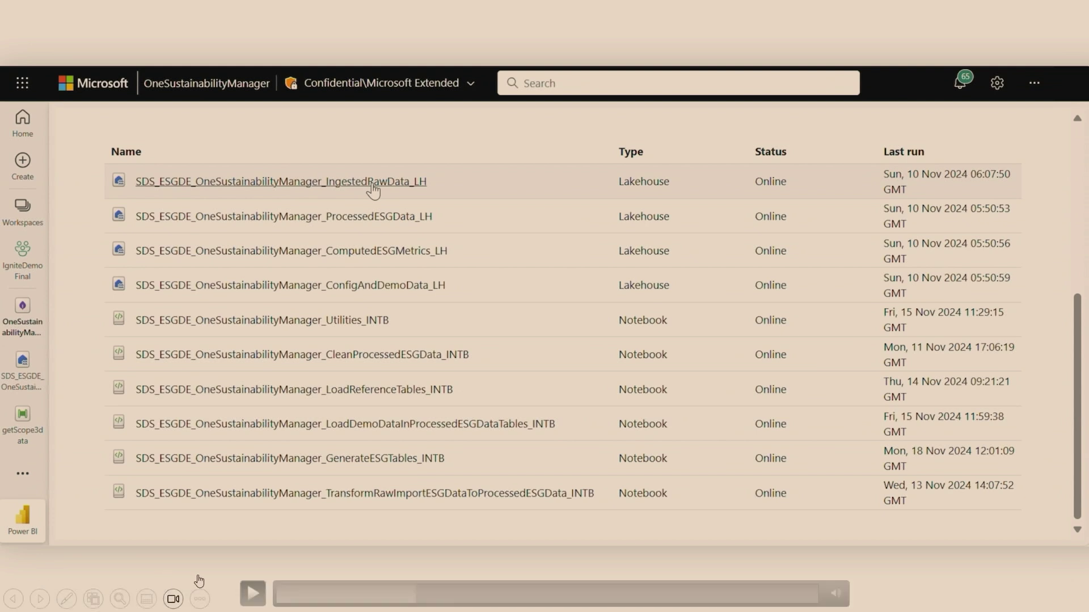
left_click(250, 593)
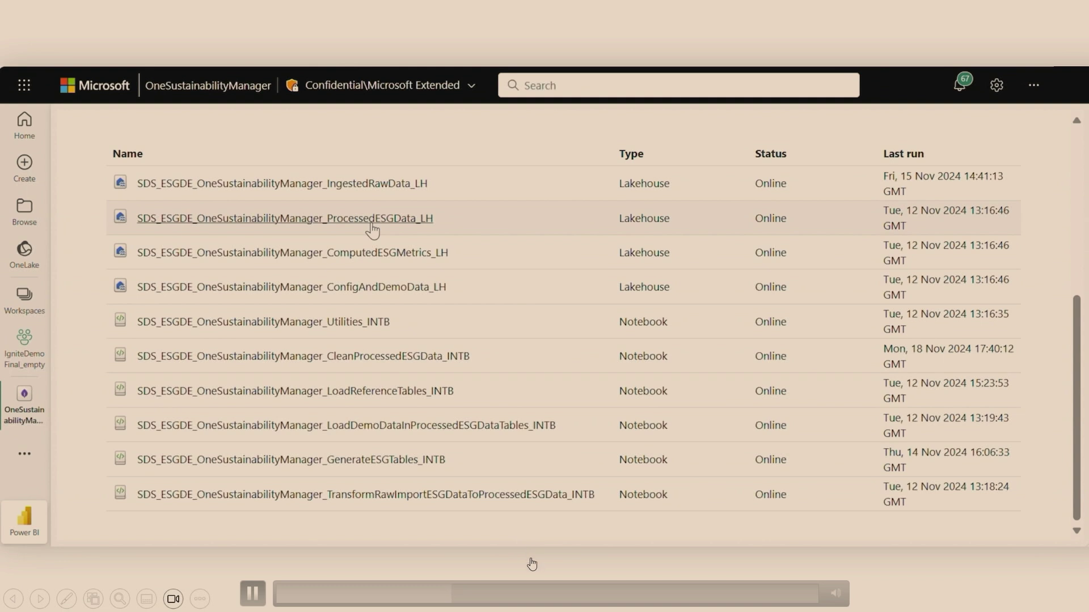
- Skip ahead in the ingestion demo past the transformation pipelines to the emissions tables in the ProcessedESGData lakehouse
left_click(524, 594)
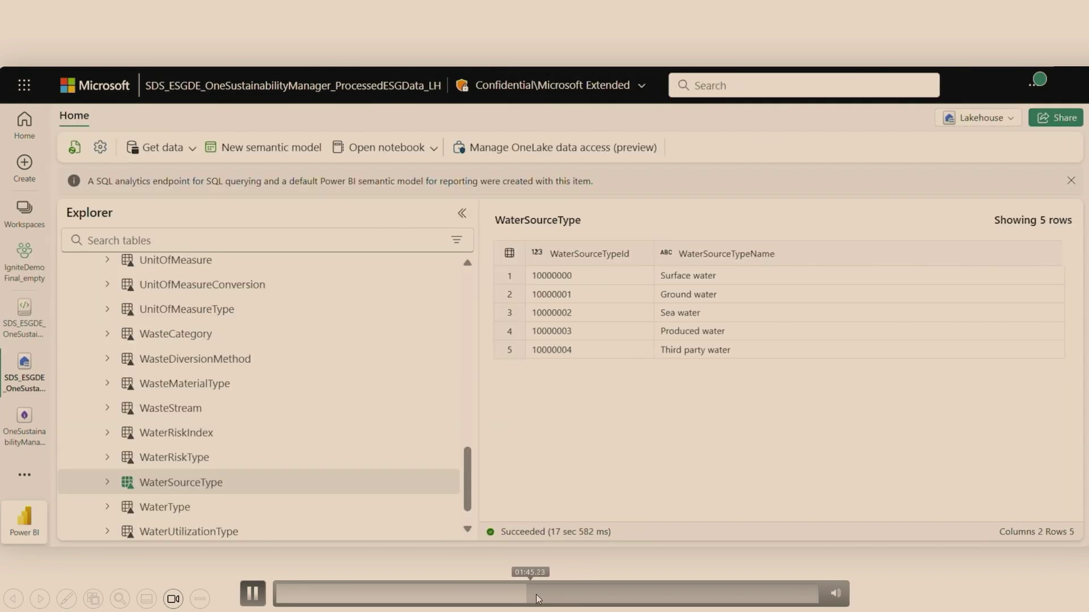
left_click(539, 595)
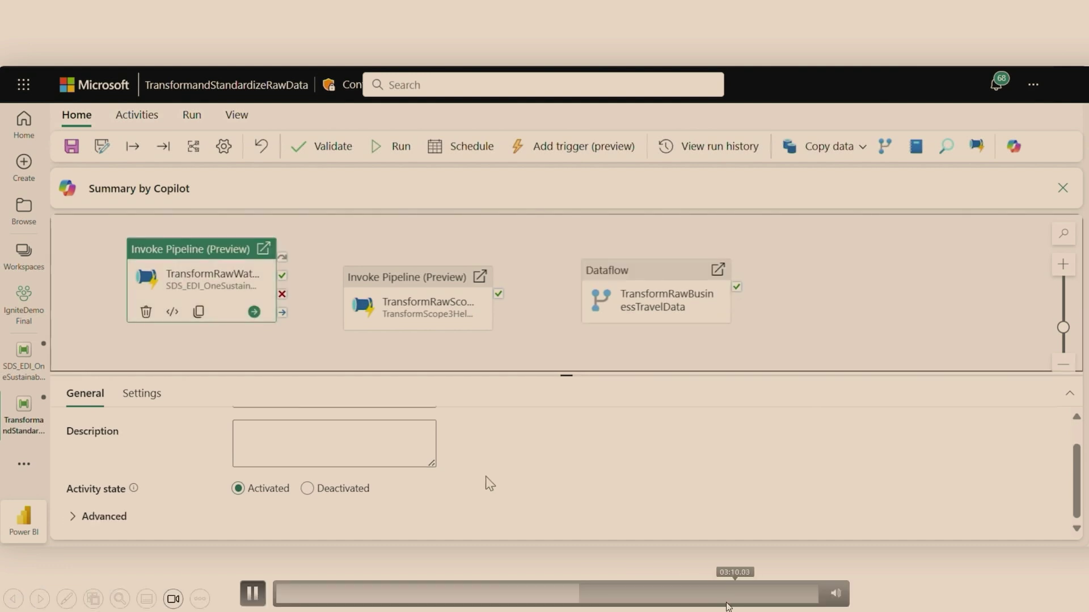
left_click(719, 600)
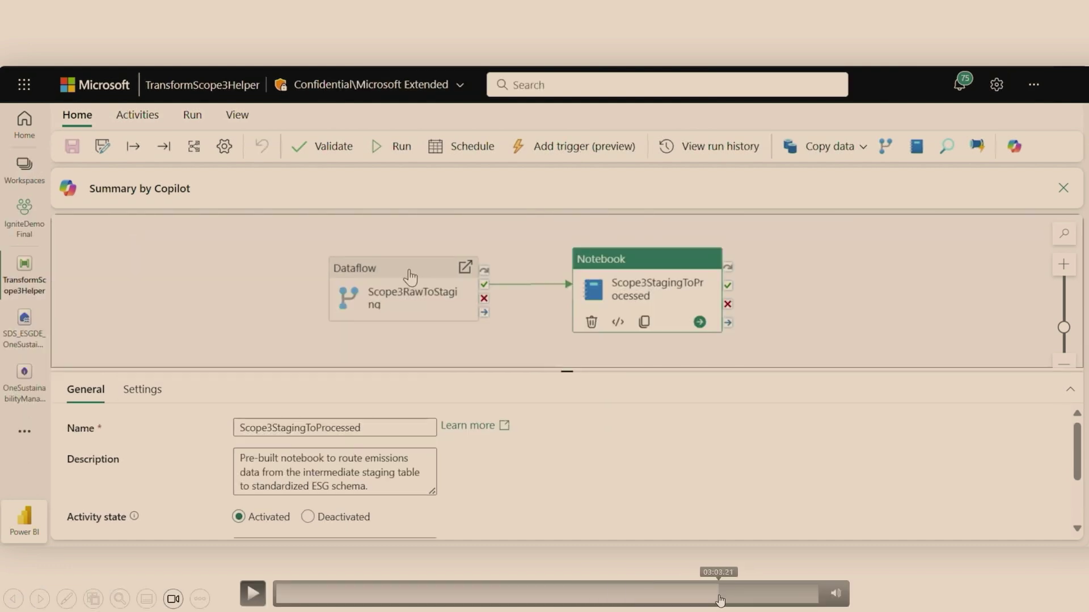
left_click(760, 595)
left_click(779, 592)
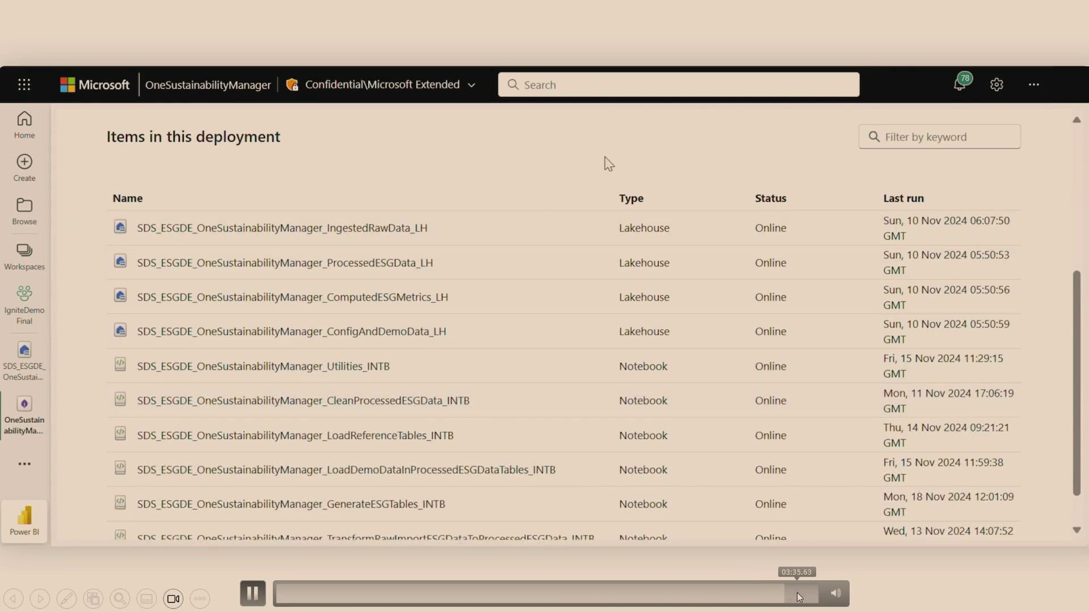
left_click(797, 594)
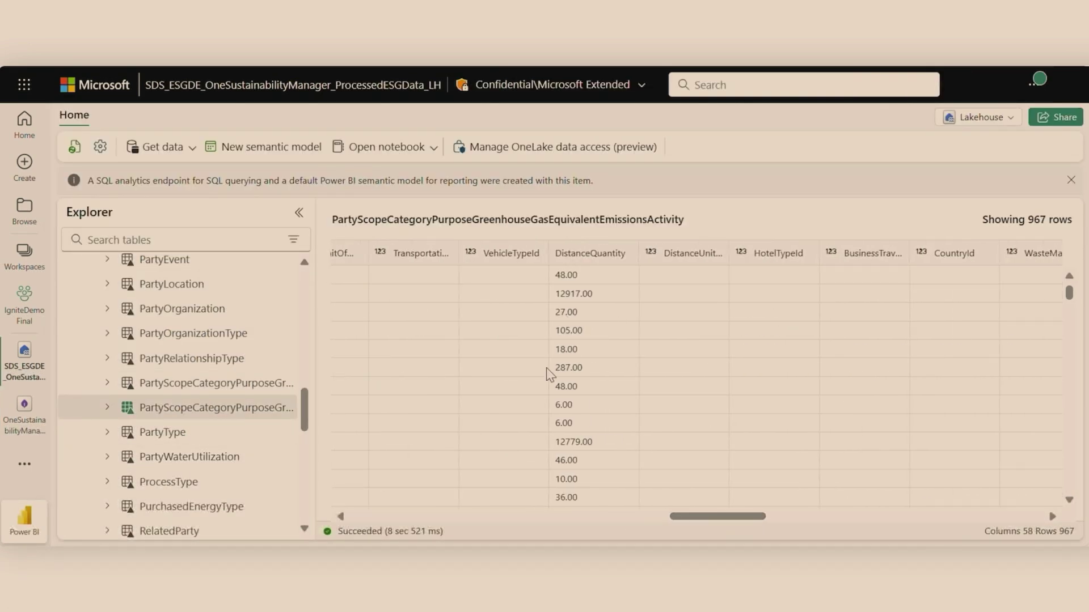
- Rewind the ingestion demo to the TransformandStandardizeRawData pipeline and skip ahead through the processed emissions tables to its end
mouse_move(782, 598)
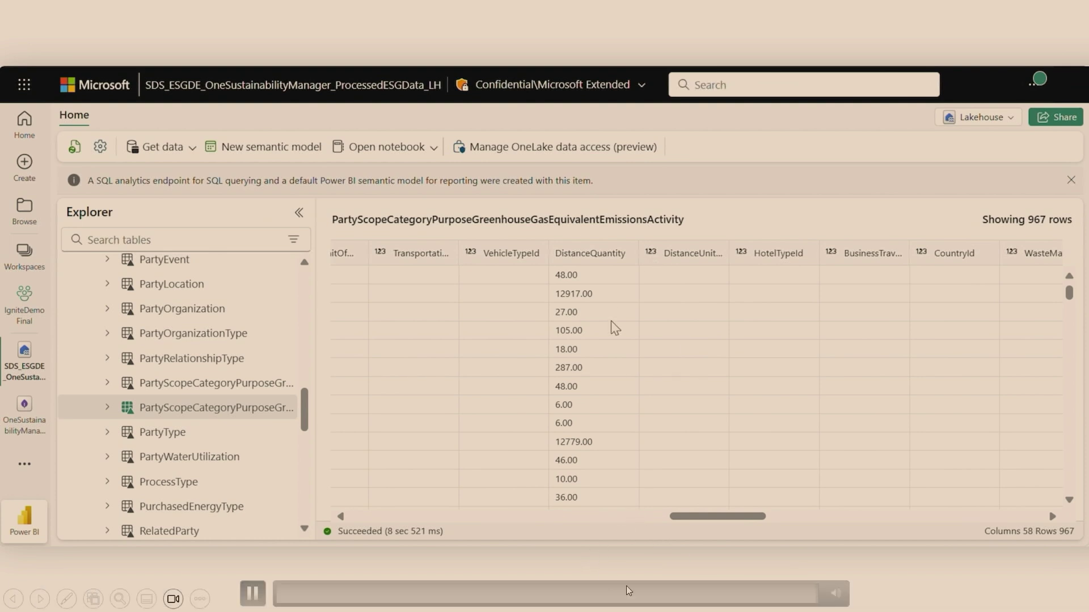
left_click(724, 596)
left_click(756, 596)
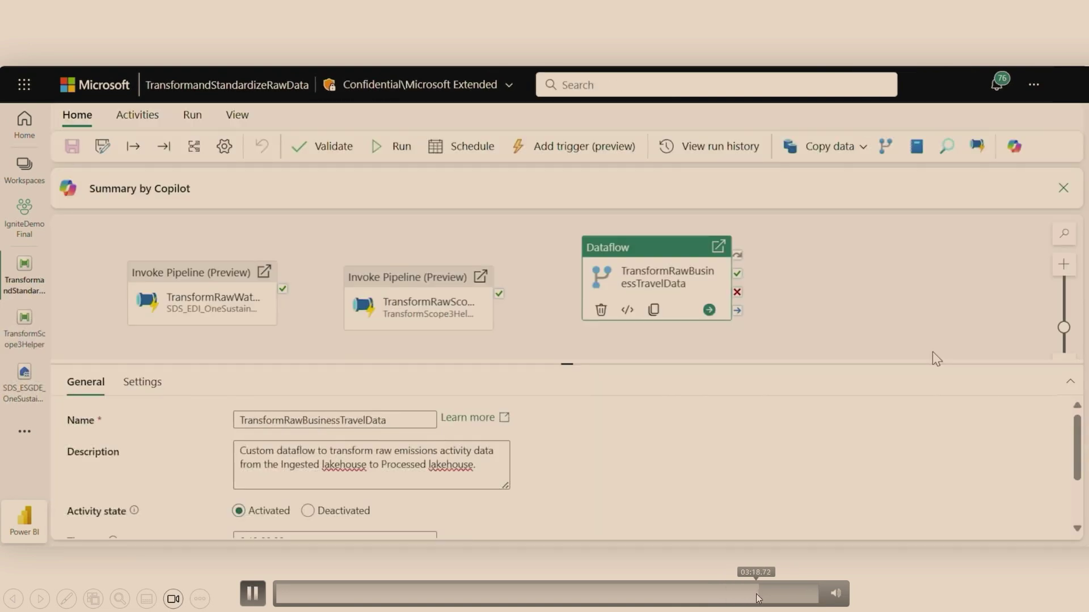
left_click(781, 595)
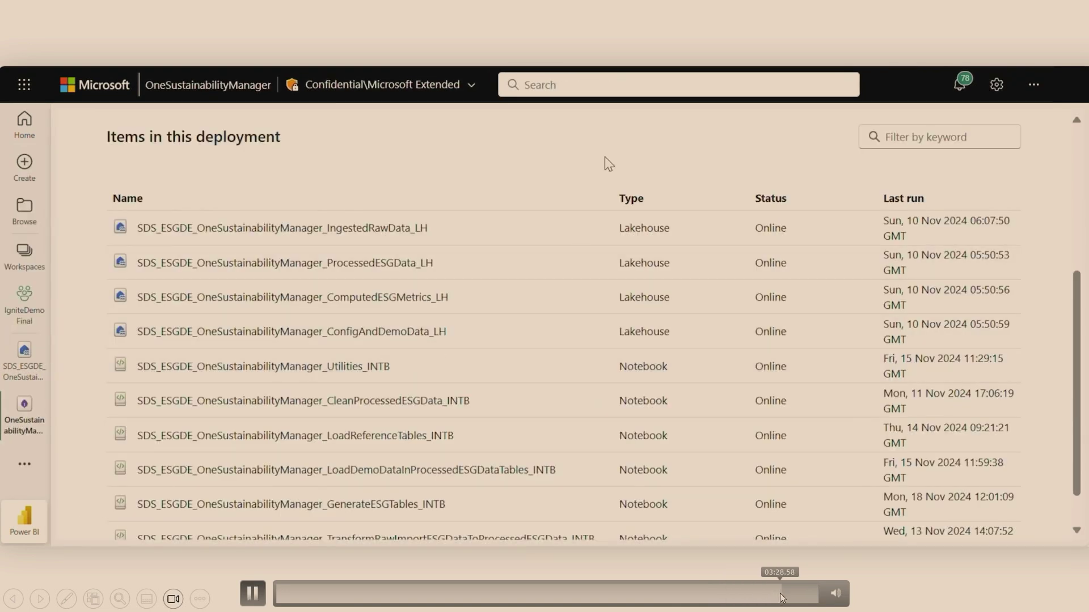
left_click(795, 594)
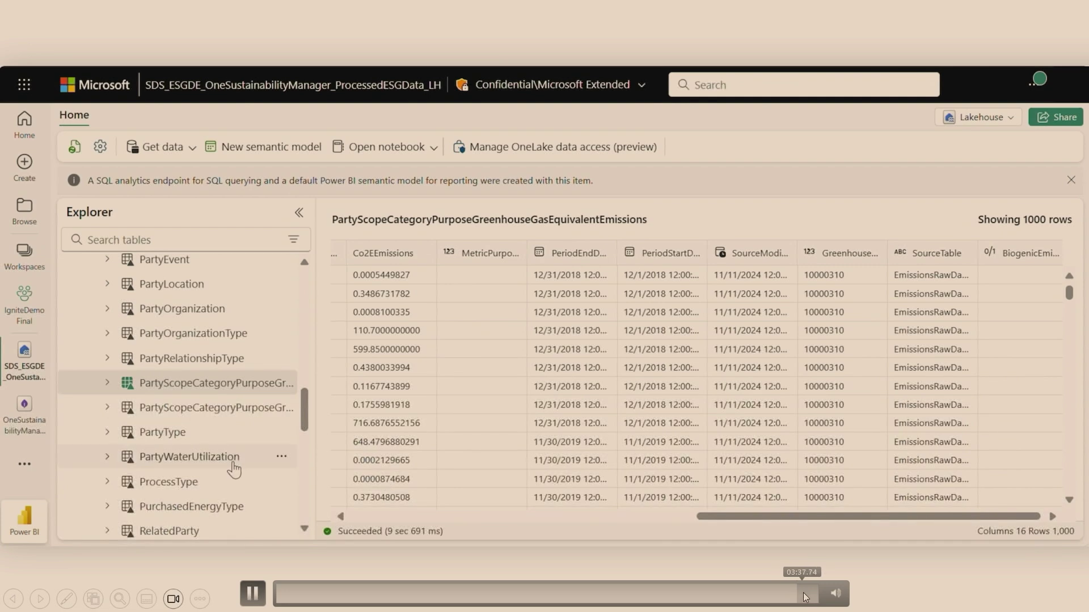
left_click(811, 595)
left_click(818, 600)
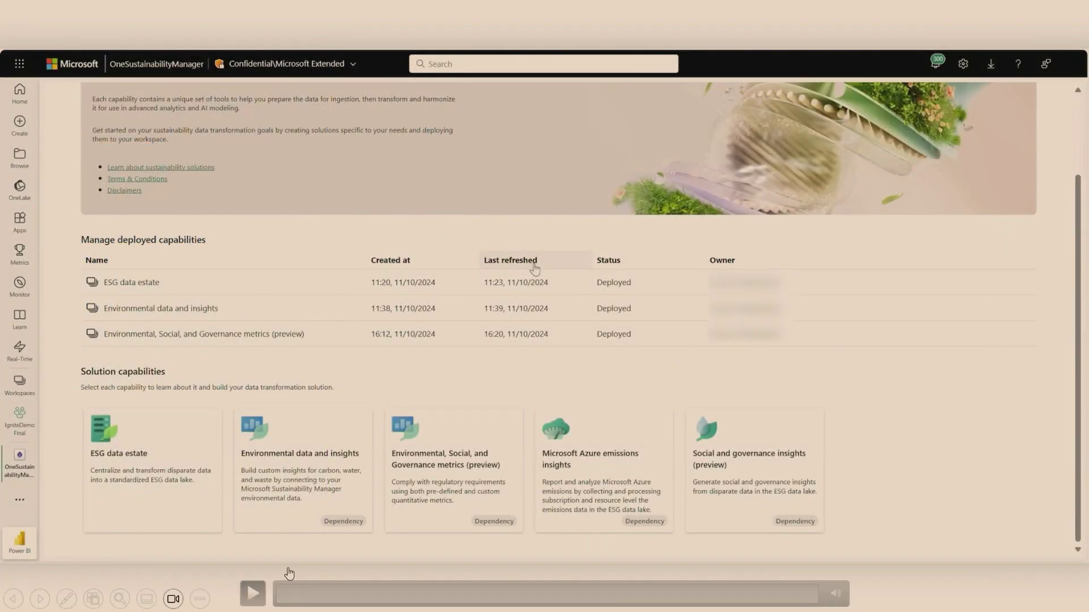
- Play the Microsoft Azure emissions insights deployment demo and pause it at the workspace deployment
left_click(253, 594)
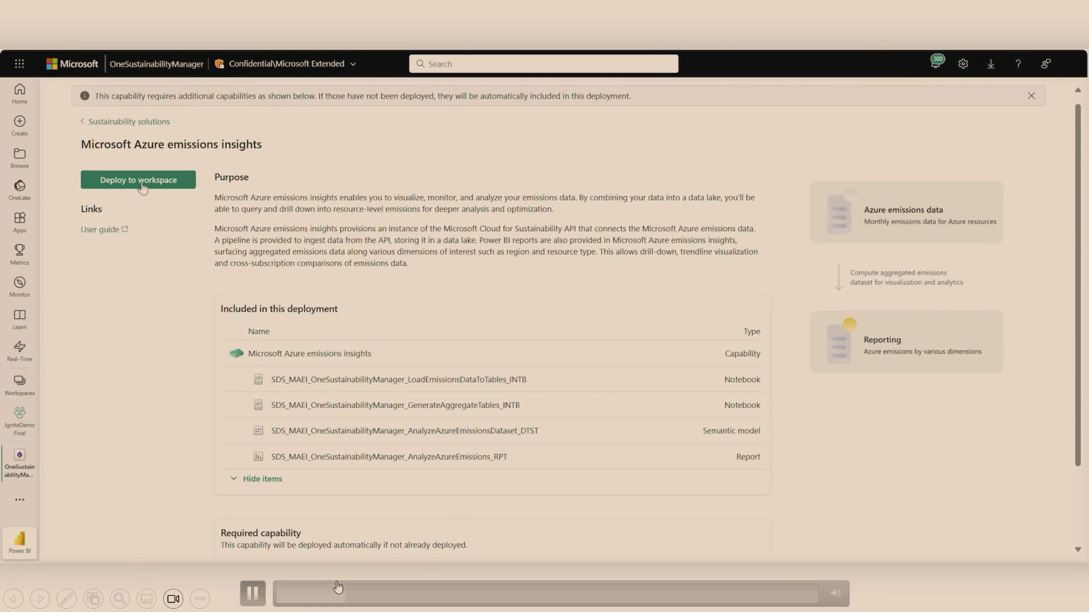
left_click(253, 595)
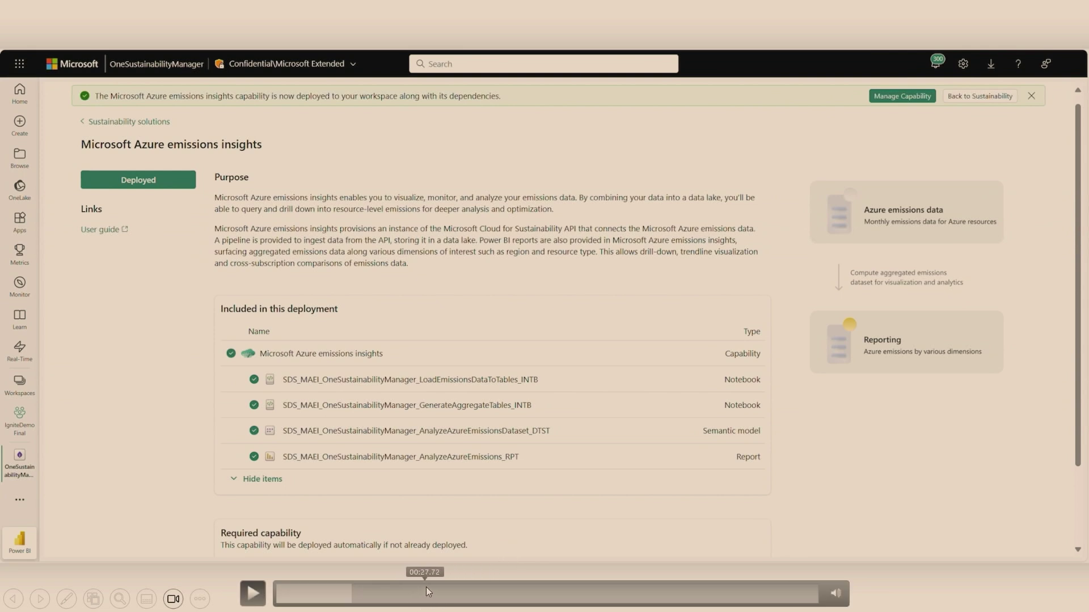
- Resume the Azure emissions insights demo through the AzureEmissions files in the IngestedRawData lakehouse and pause playback
left_click(253, 593)
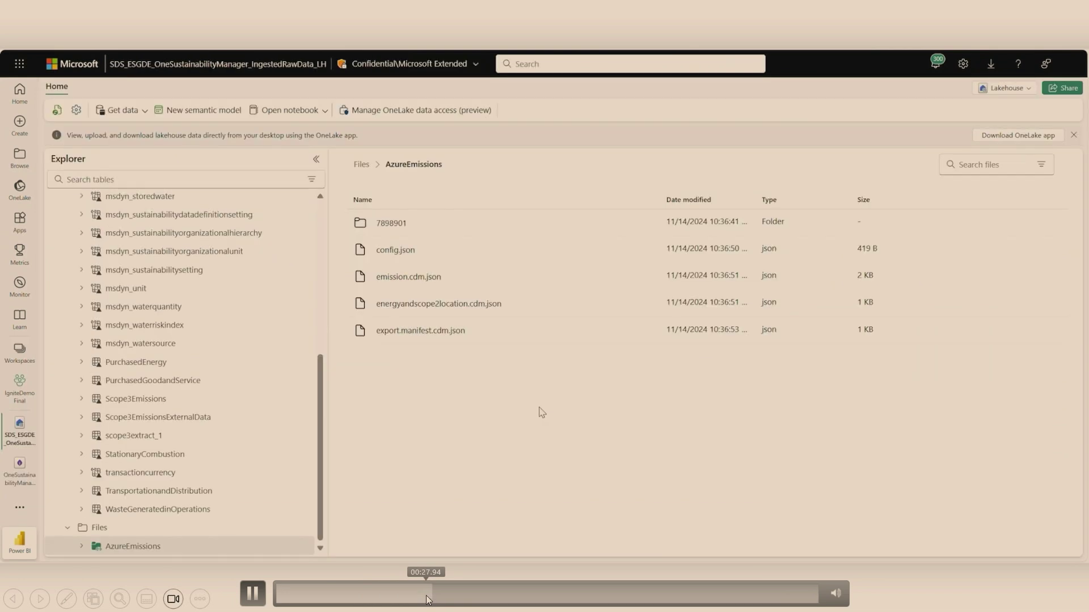
left_click(261, 597)
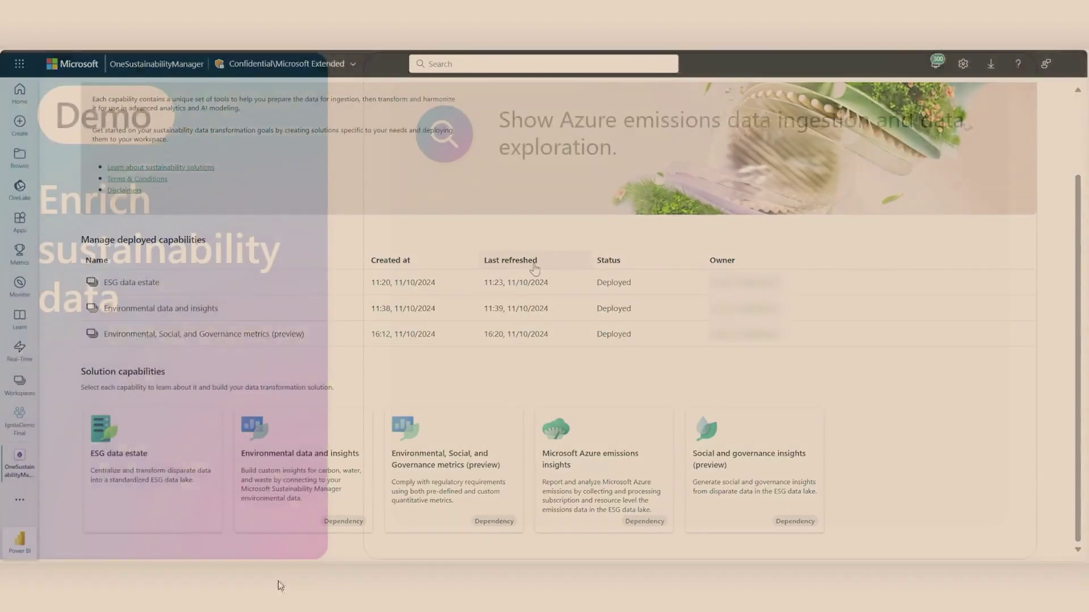
- Return to the Azure emissions demo slide, restart the demo and skip ahead to the emissions_summary table in the ComputedESGMetrics lakehouse
key("Left")
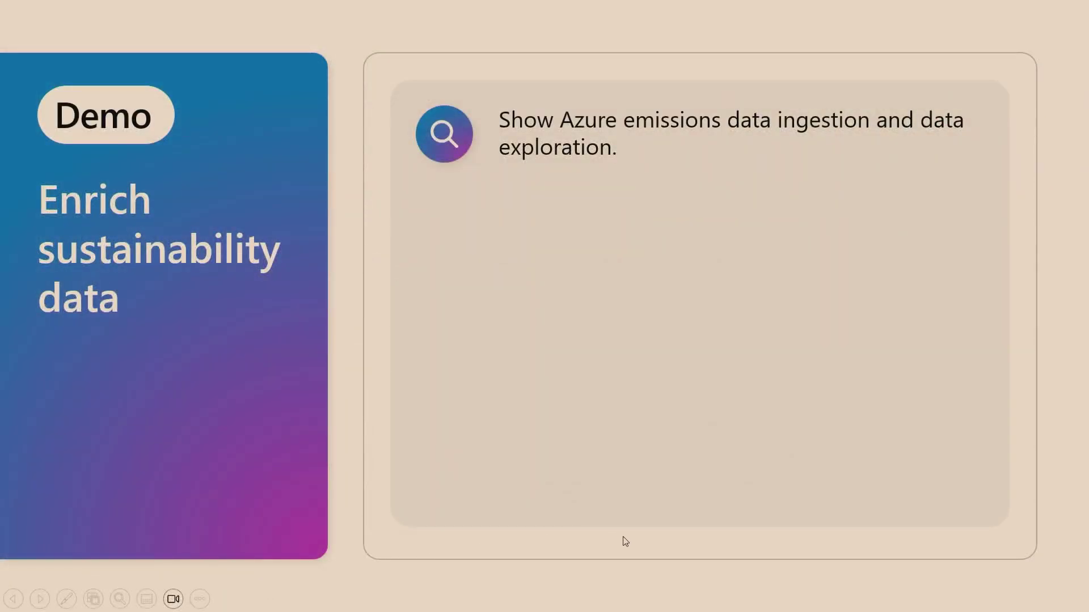
key("Right")
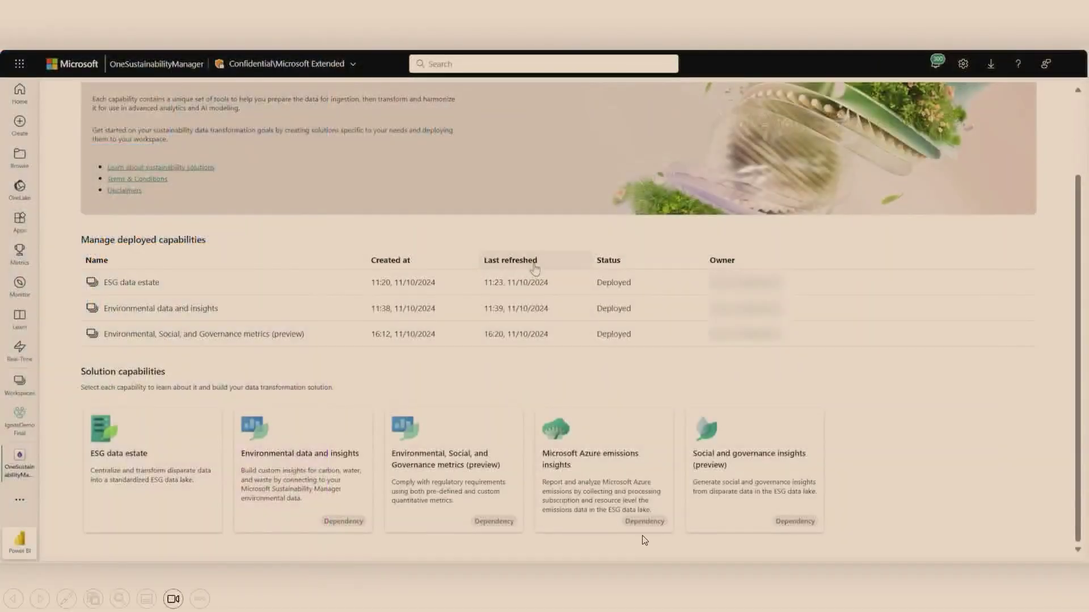
mouse_move(695, 559)
key("Right")
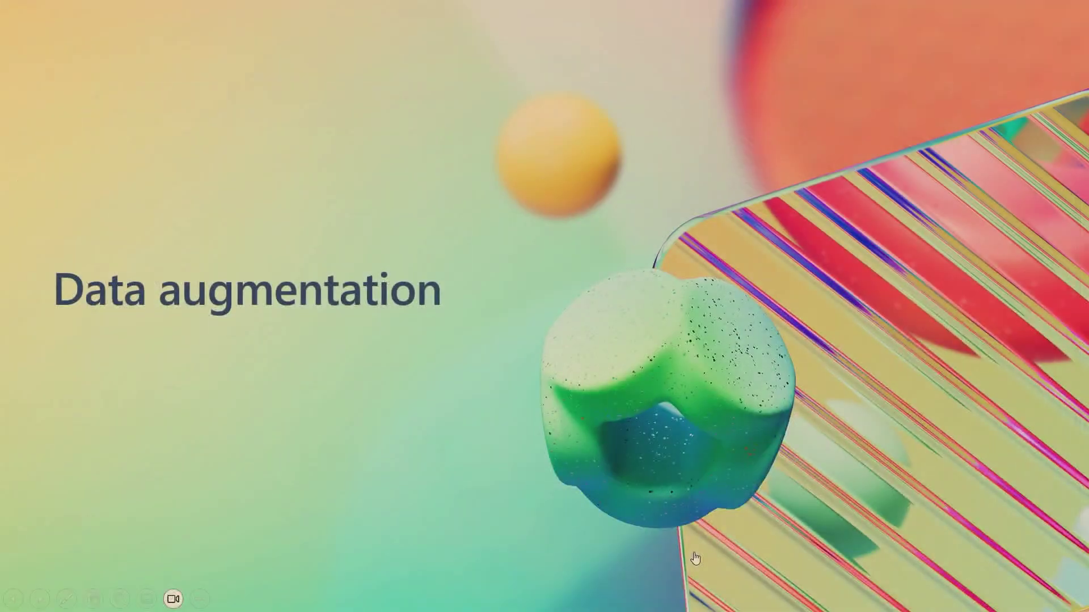
key("Left")
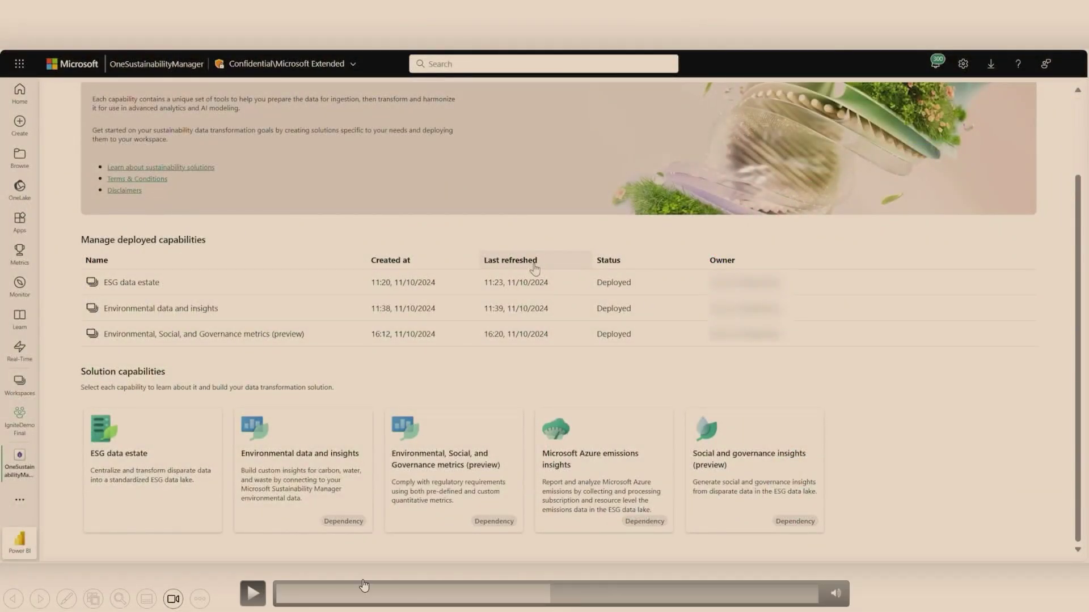
left_click(254, 593)
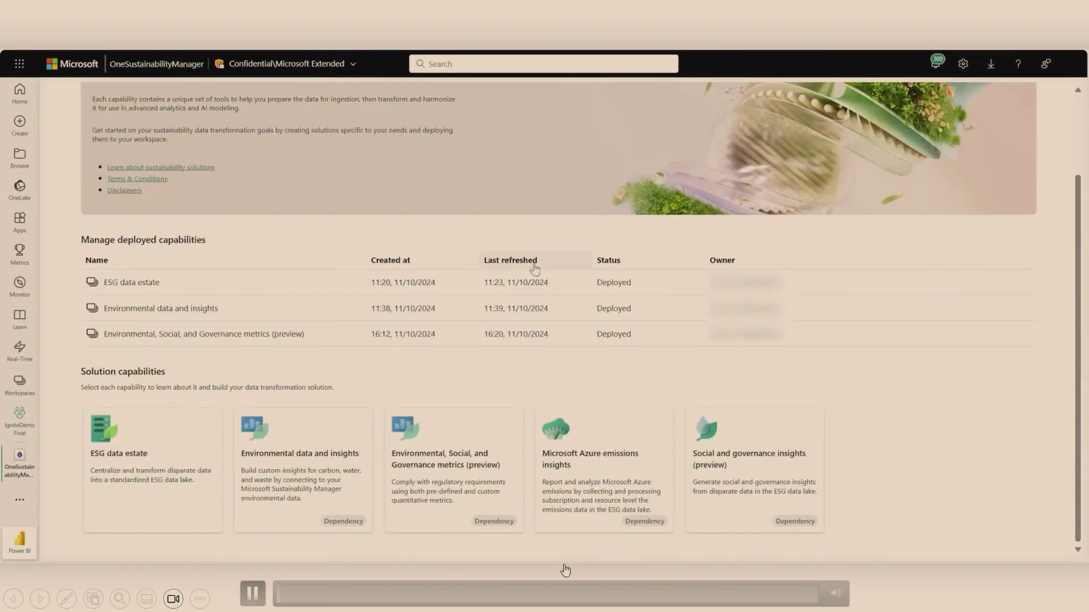
left_click(573, 593)
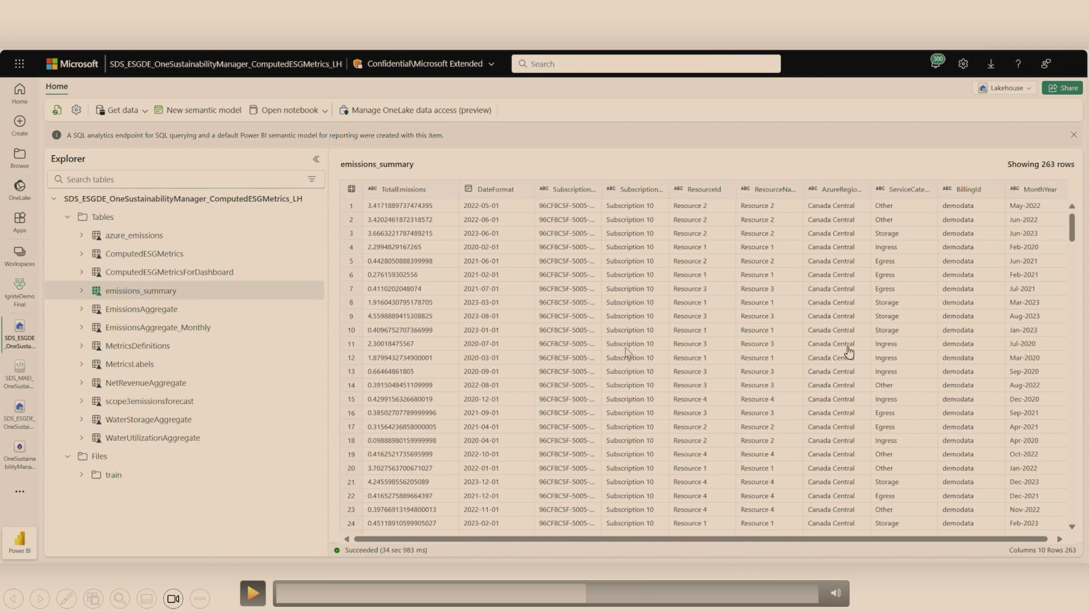
- Skip the demo ahead to the Microsoft Azure Emissions report and pause it on the Overview page with Subscription 8 highlighted
left_click(253, 594)
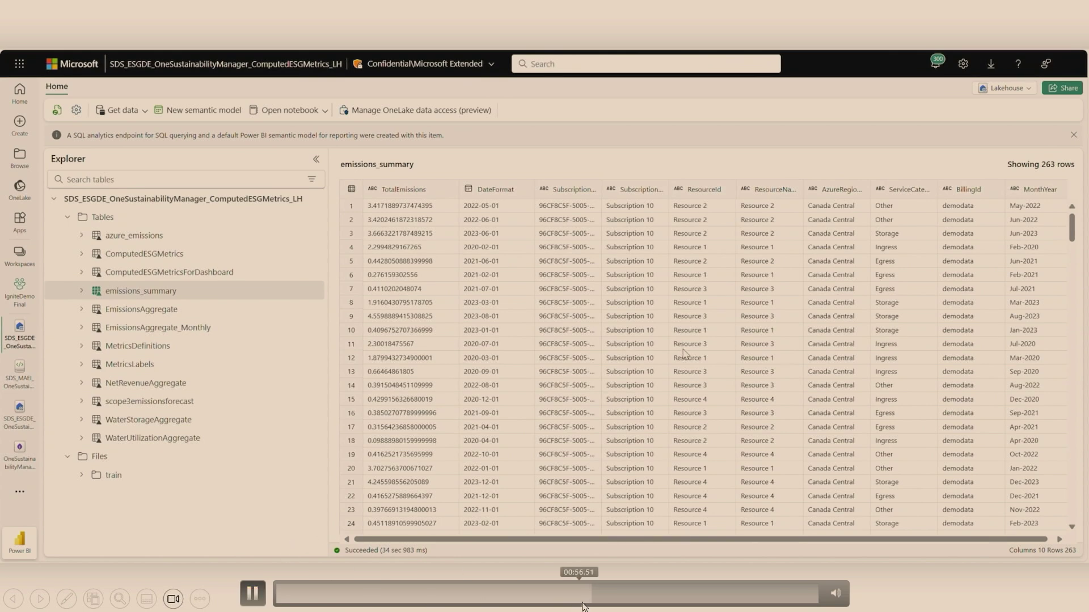
left_click(686, 600)
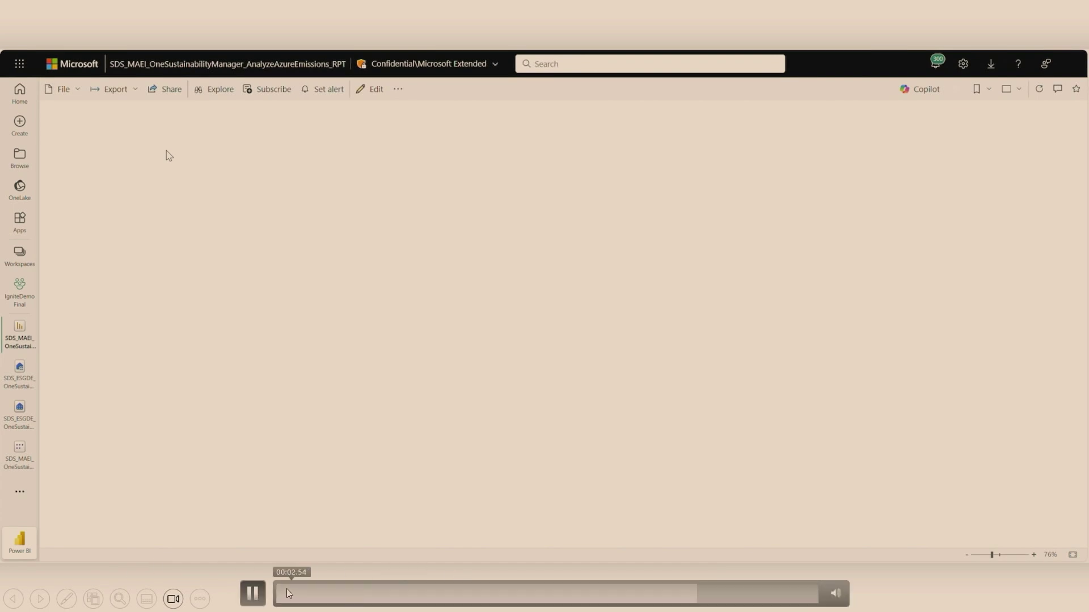
left_click(670, 599)
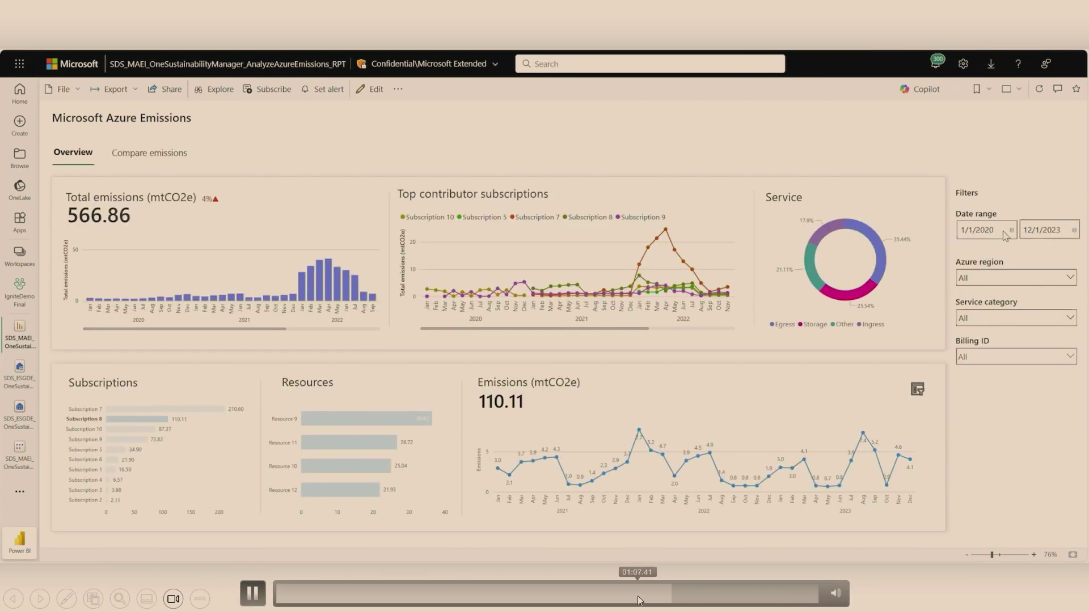
left_click(247, 604)
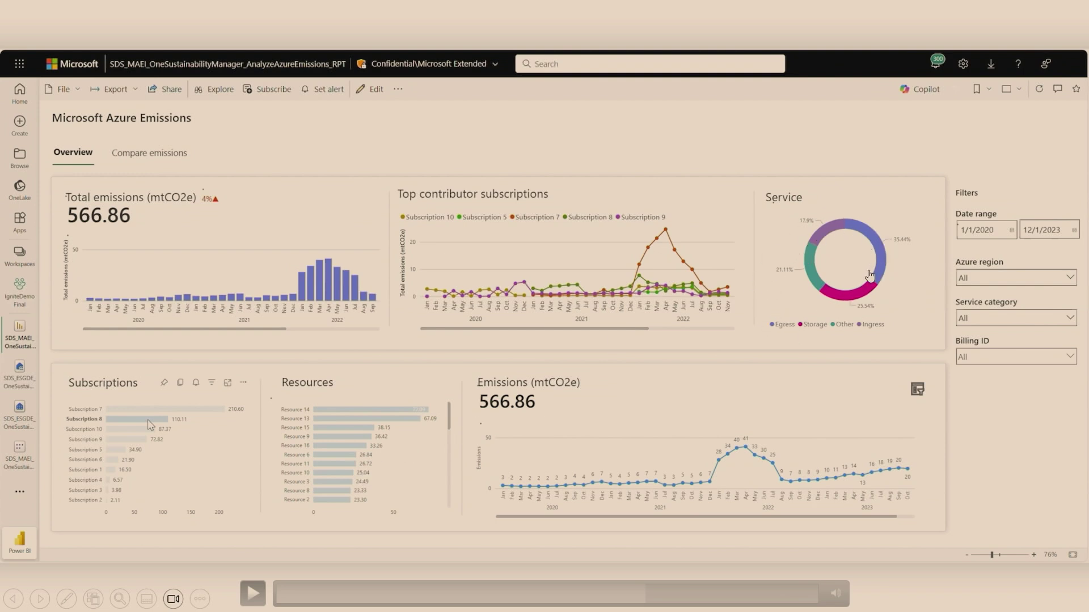
- Skip the demo ahead to the report's Compare emissions page and pause it at the Subscription one choices
left_click(253, 595)
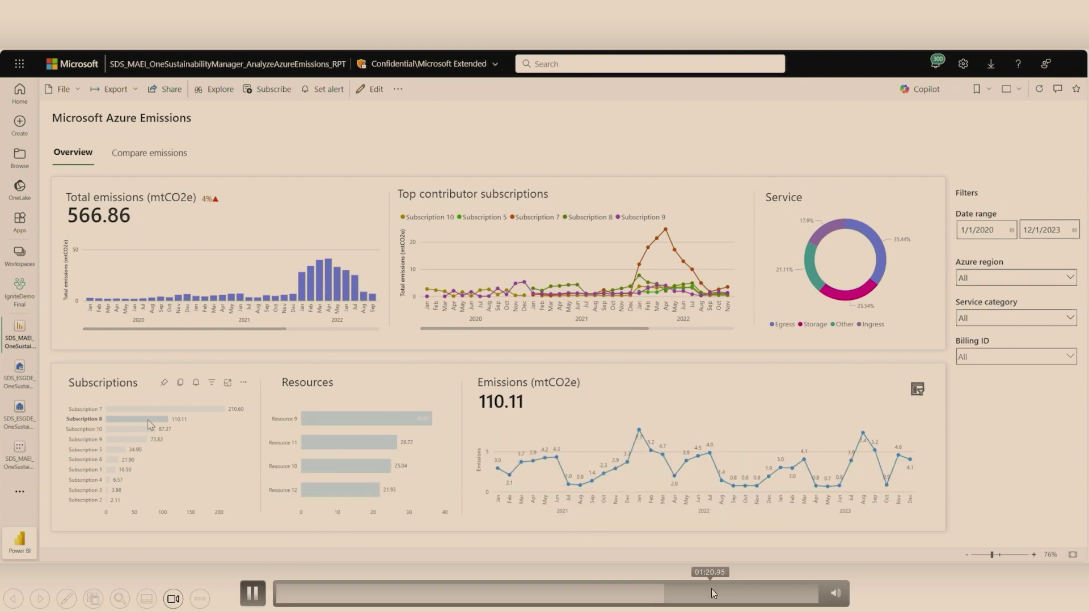
left_click(713, 593)
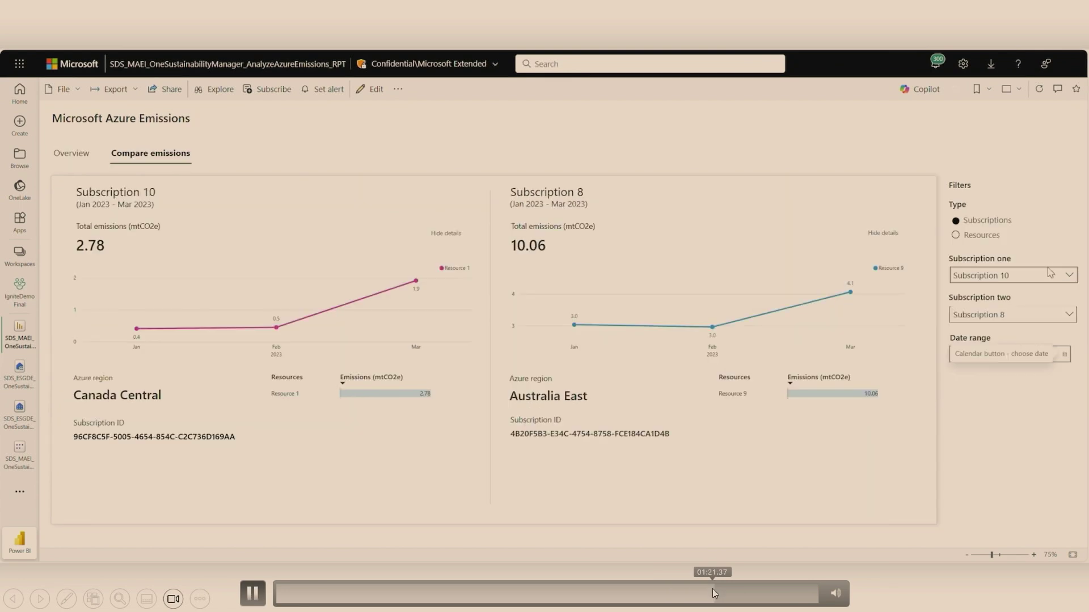
left_click(252, 593)
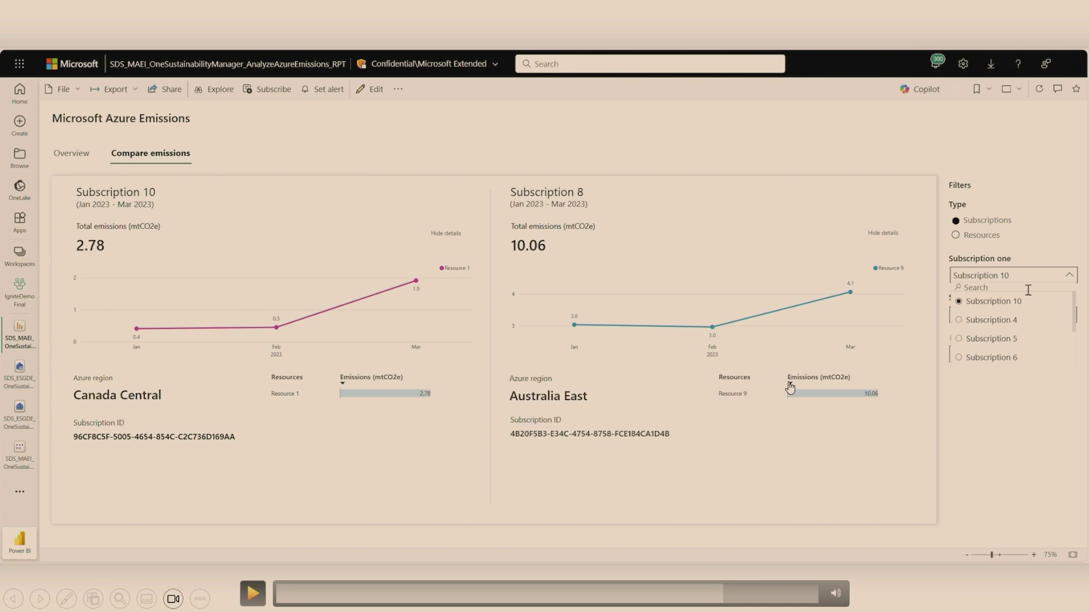
- Play the emissions comparison of Subscription 4 and Subscription 6, skip to the demo's end and advance to the Data augmentation slide
left_click(260, 598)
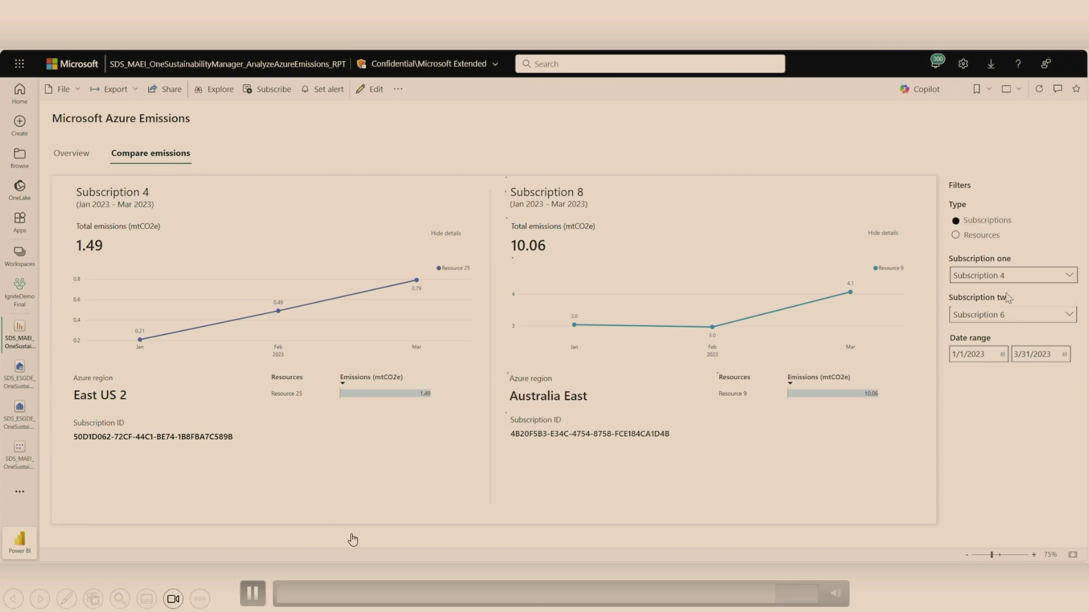
left_click(818, 599)
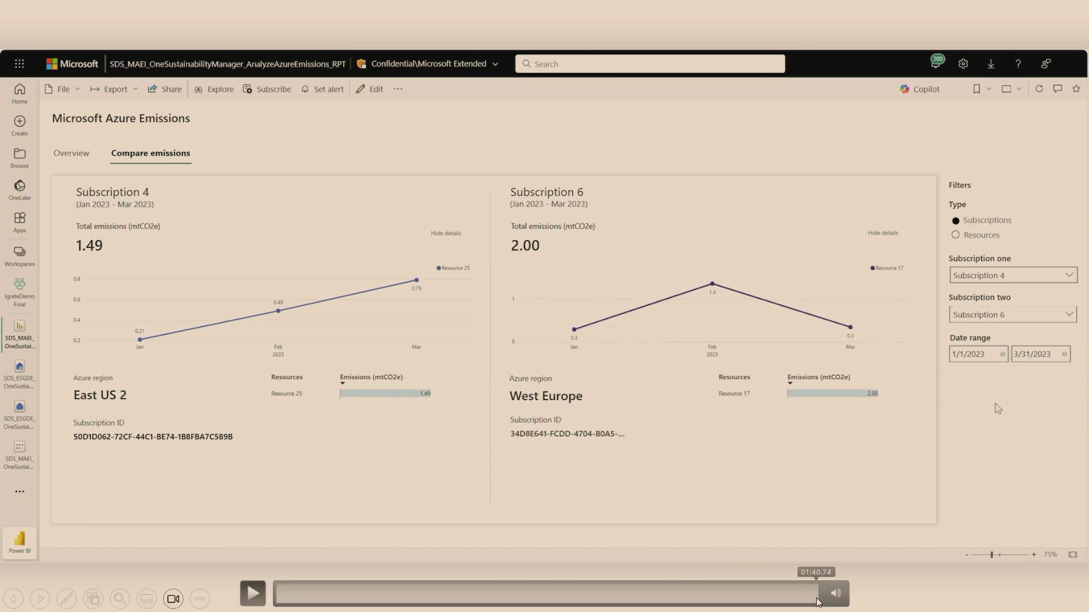
key("Right")
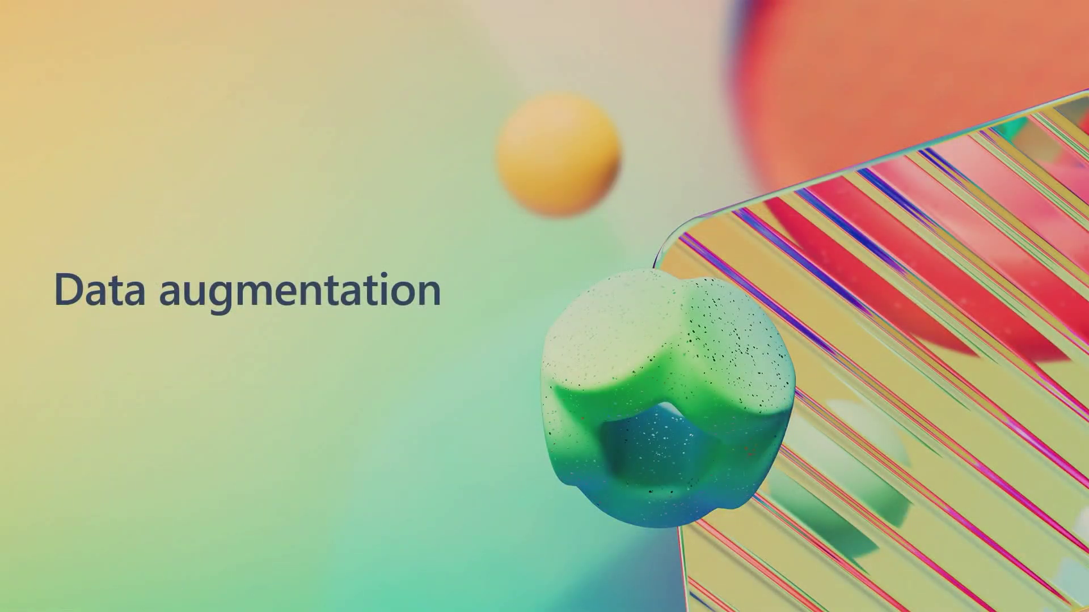
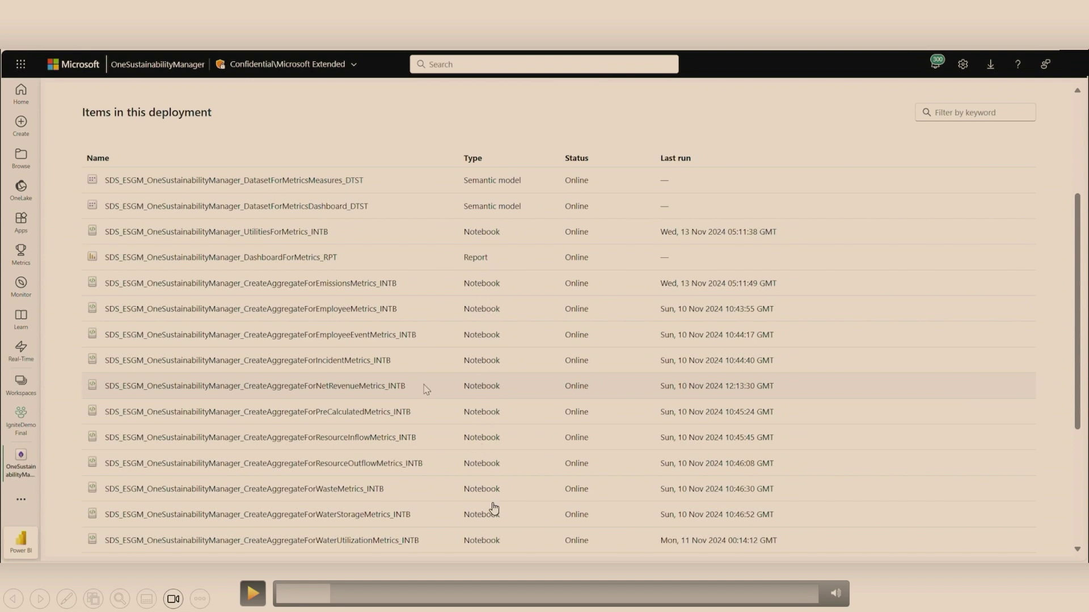
- Resume the ESG metrics demo from the deployment items and pause it at the MetricsDefinitions table
mouse_move(372, 525)
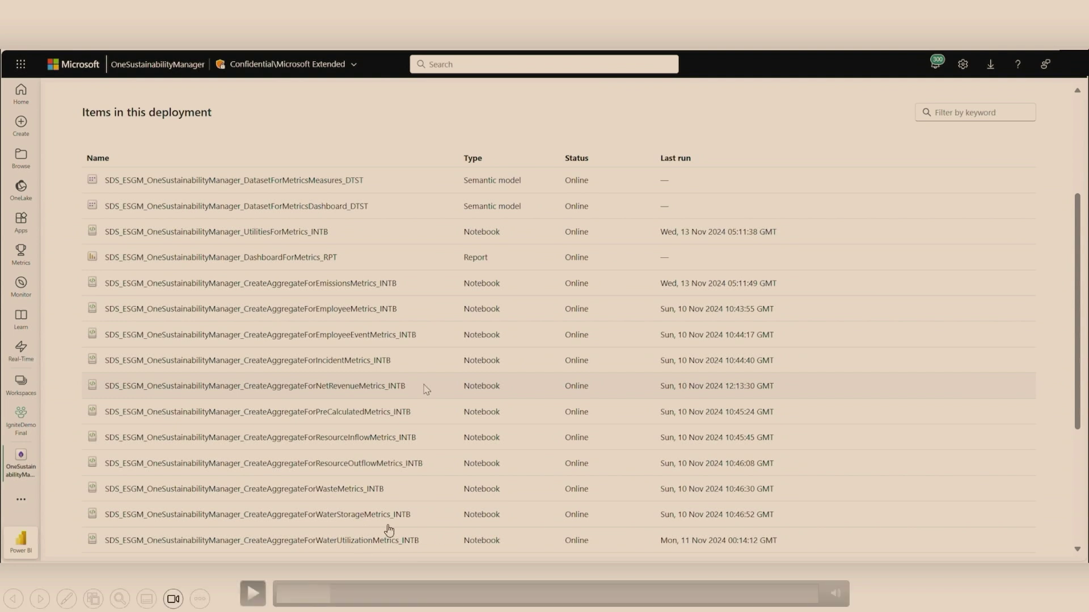
left_click(253, 594)
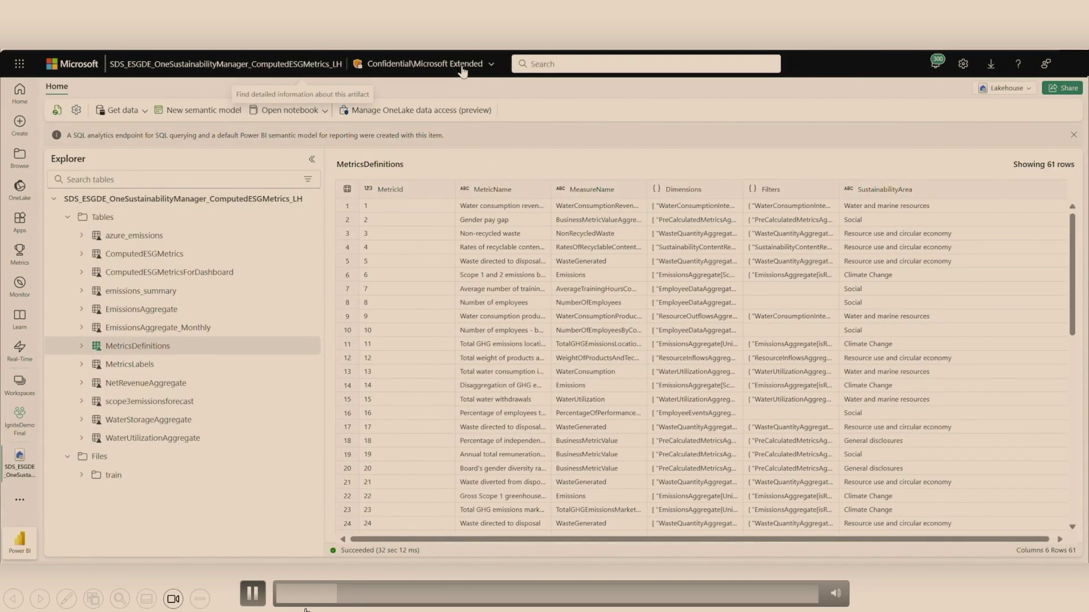
left_click(253, 593)
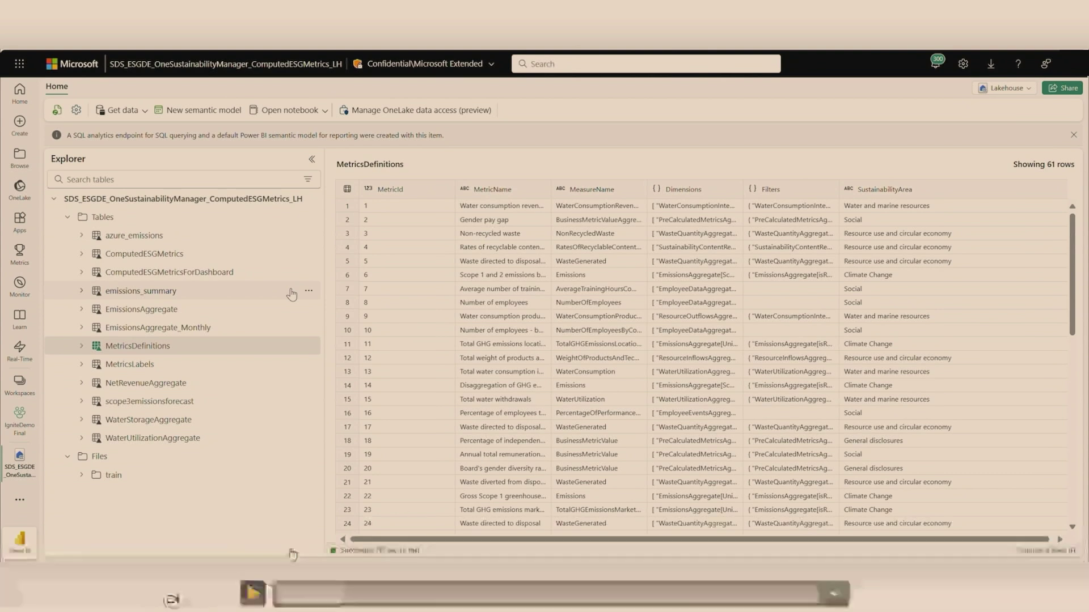
- Play the demo through the MetricsDefinitions dimensions, skip ahead to the MetricsLabels table and pause on its CSRD labels
left_click(253, 593)
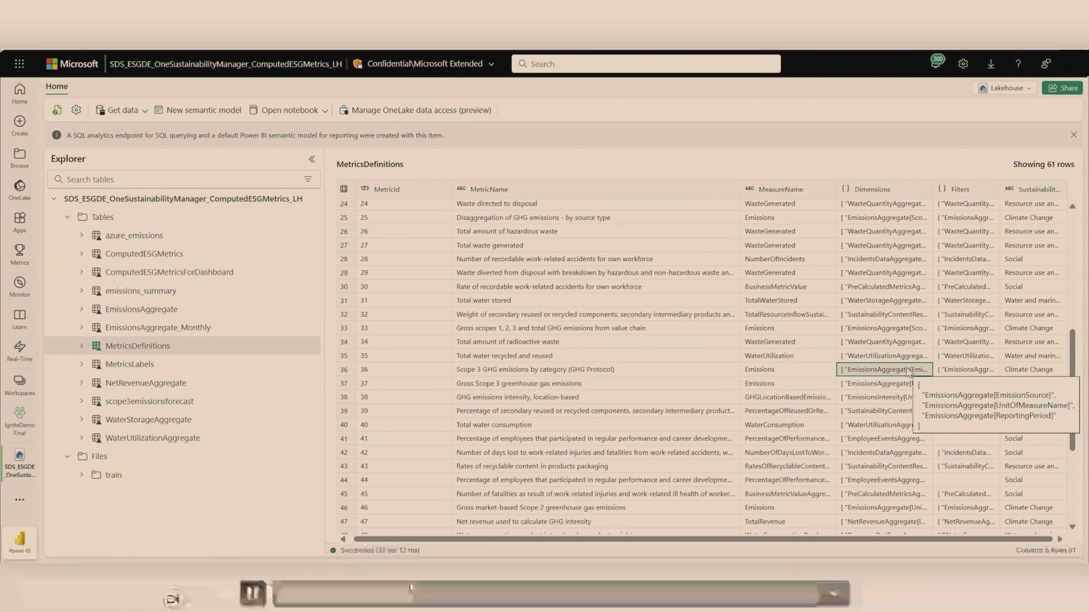
left_click(444, 594)
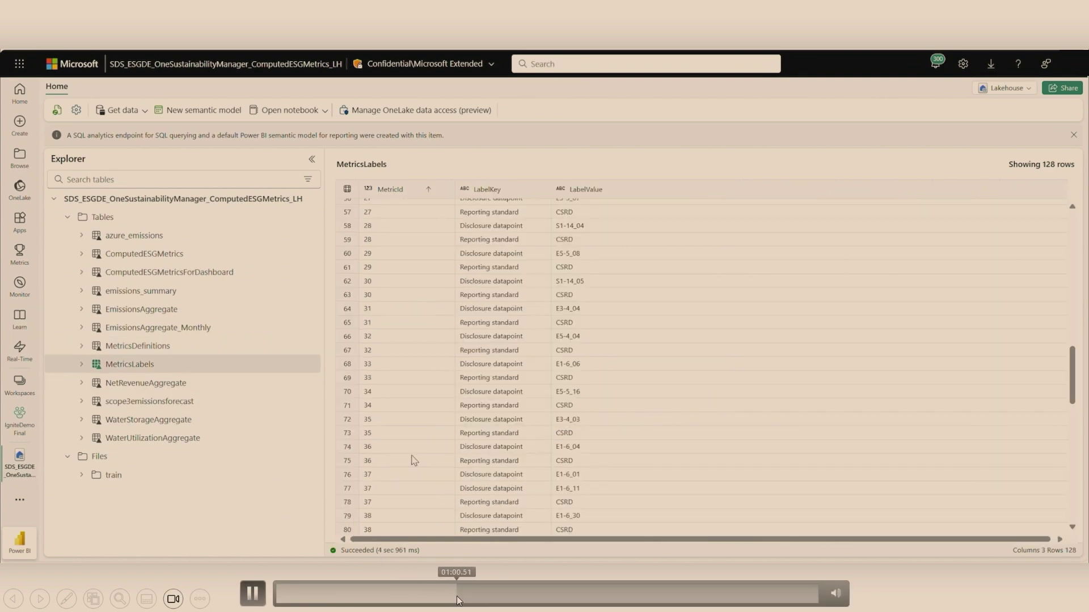
left_click(254, 595)
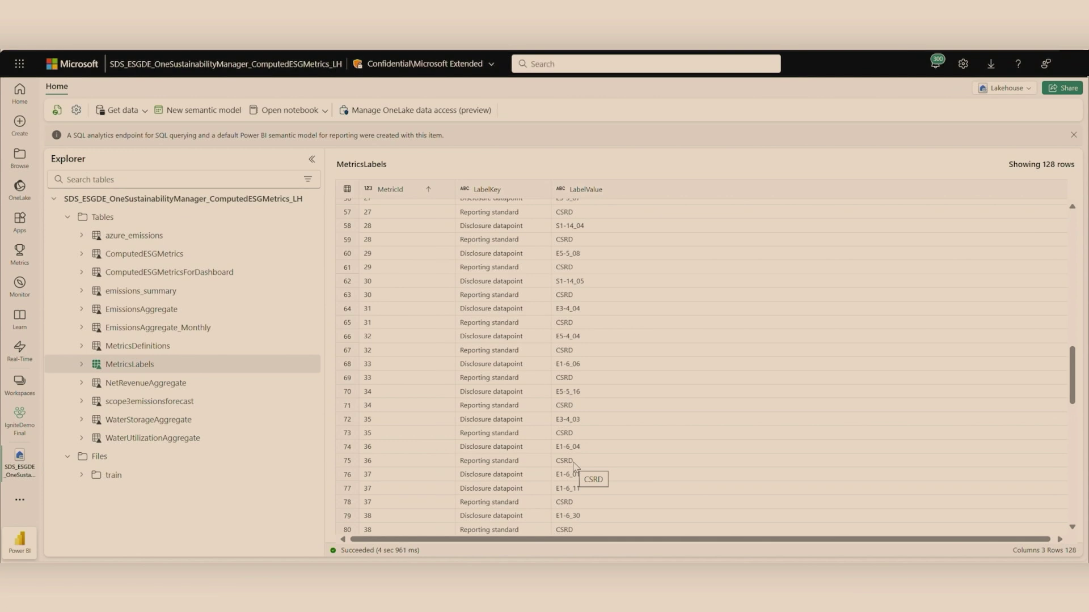
- Pause the demo at the ExecuteComputationForMetrics pipeline run, resume it and skip ahead to the completed pipeline activities
mouse_move(253, 593)
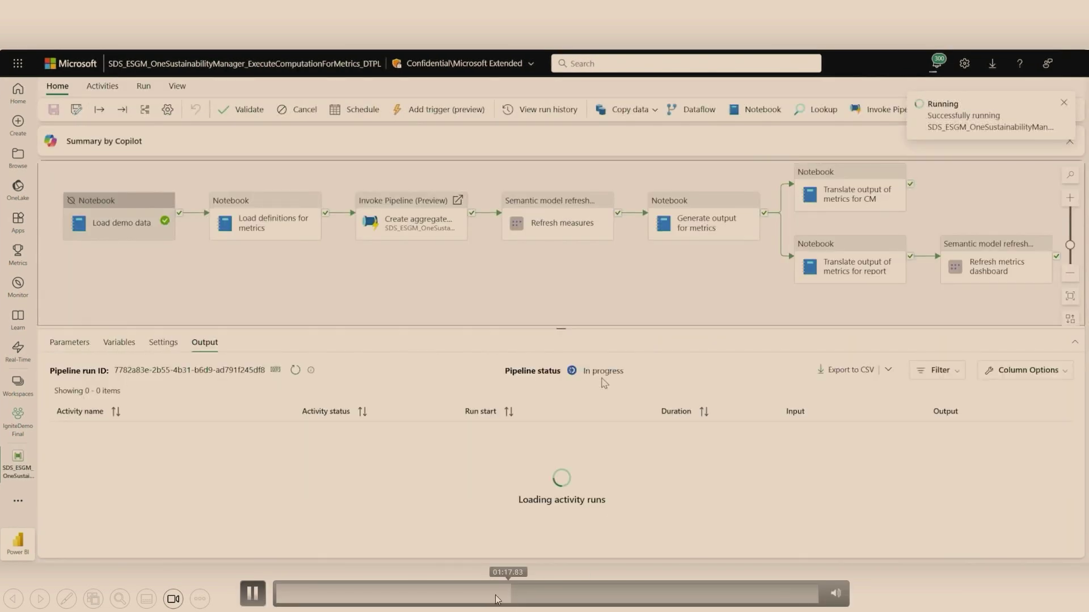
left_click(259, 599)
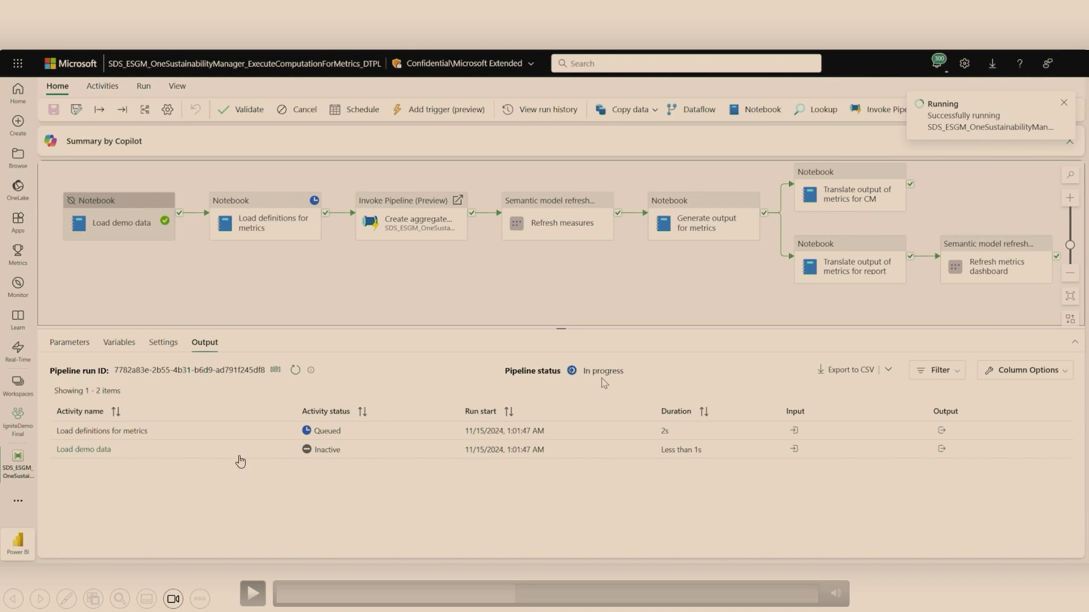
left_click(254, 593)
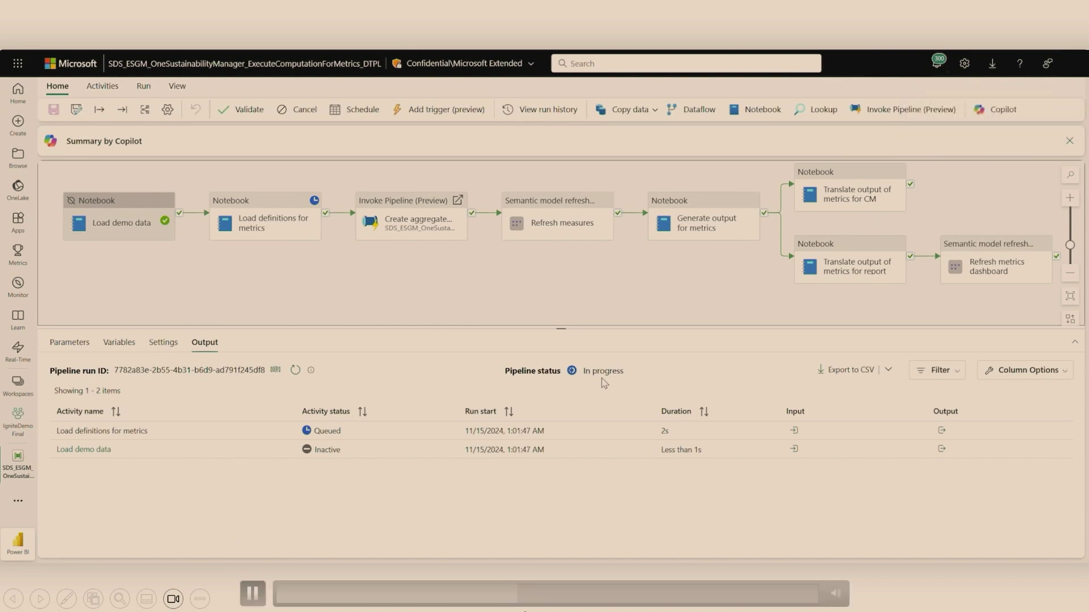
left_click(547, 590)
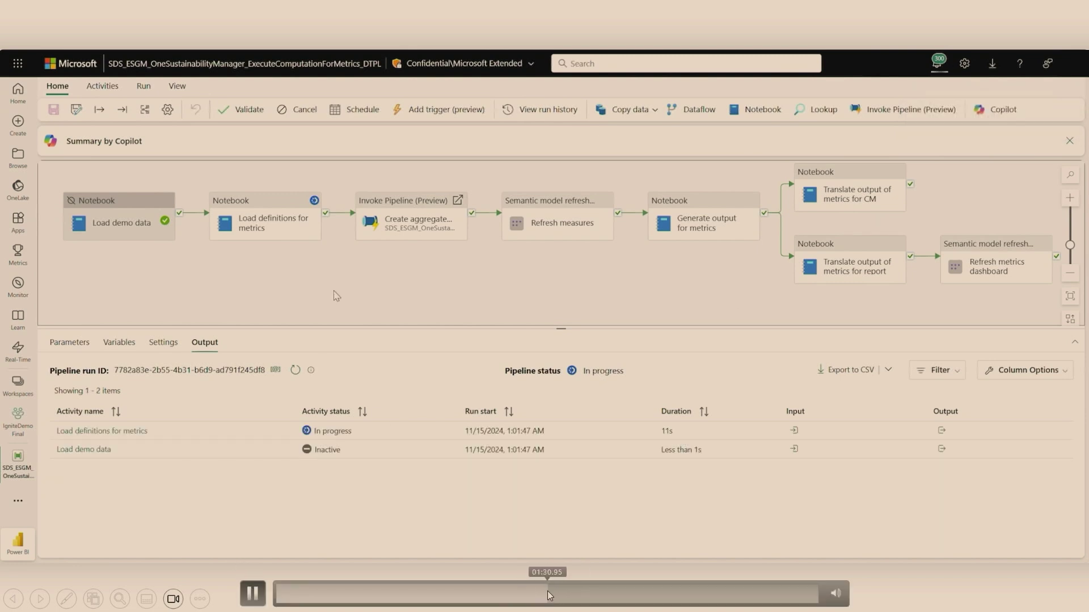
left_click(584, 592)
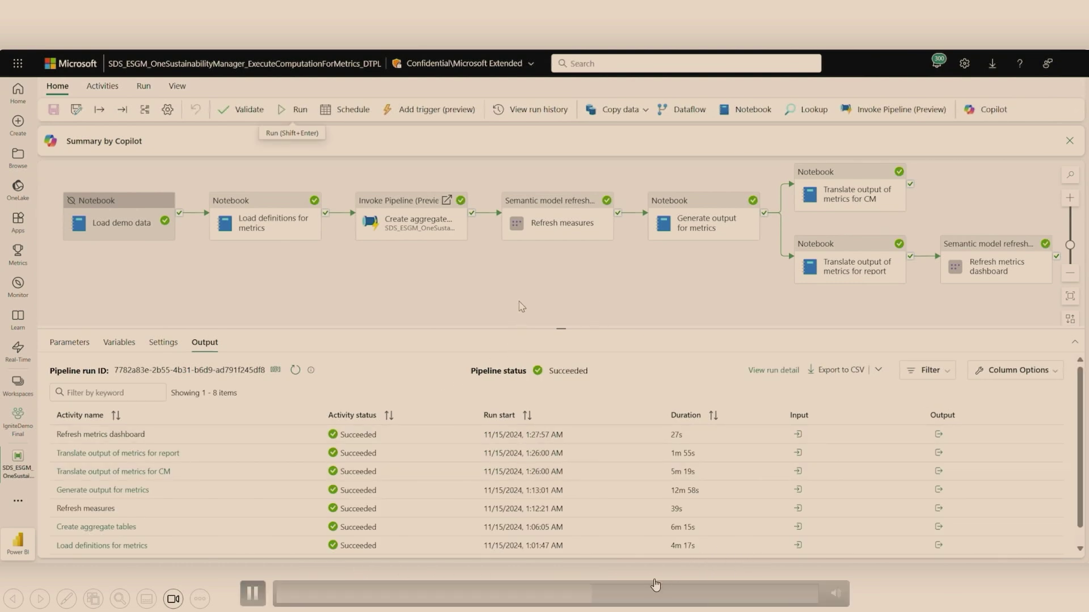
- Skip the metrics demo ahead to the EmissionsAggregate table in the ComputedESGMetrics lakehouse and pause playback
left_click(645, 594)
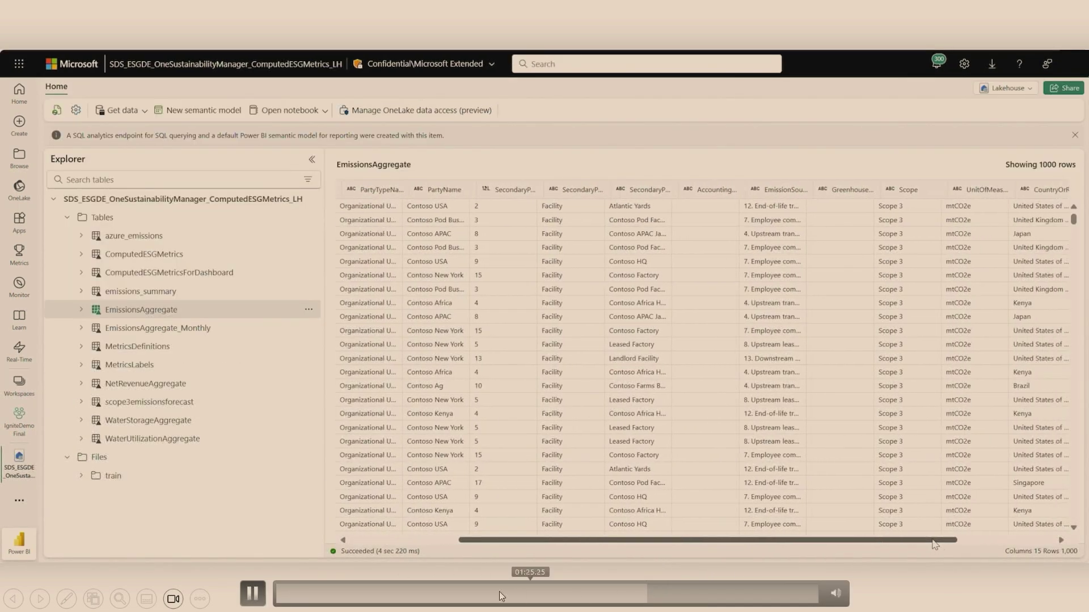
left_click(245, 592)
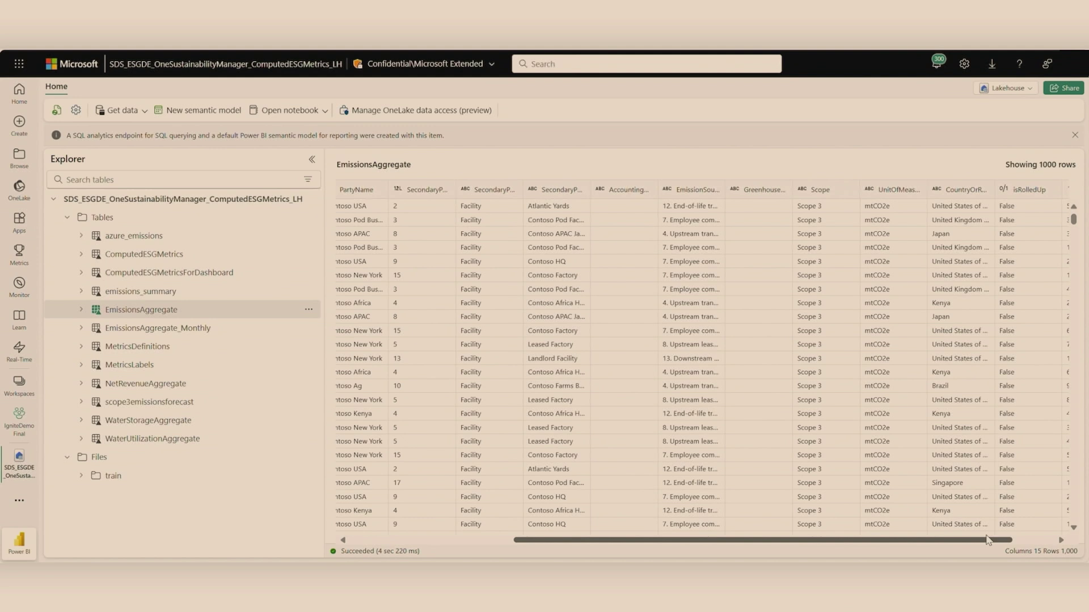
mouse_move(481, 291)
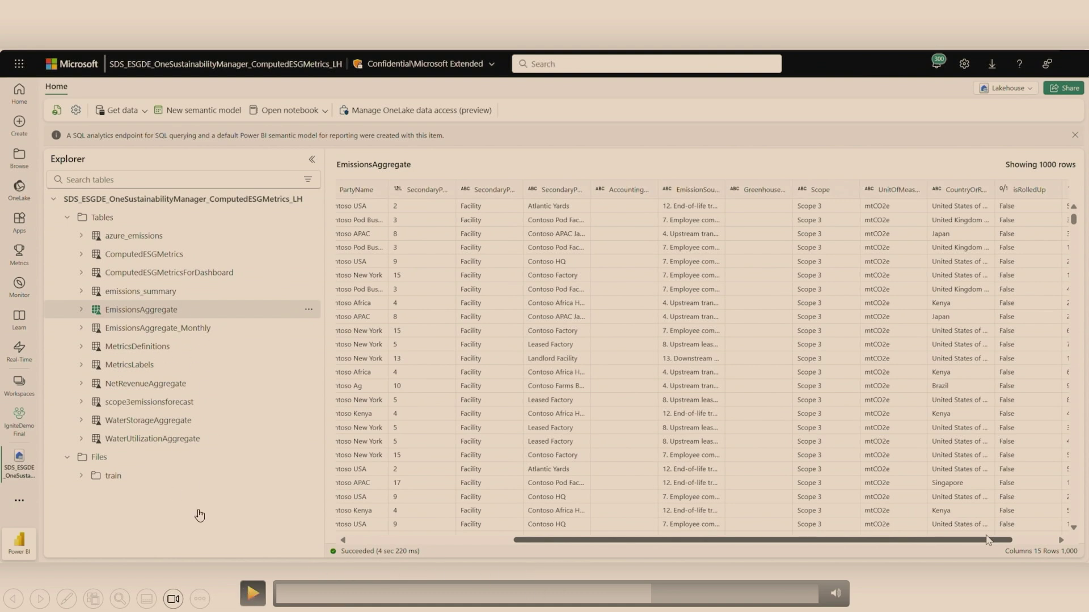
- Resume the metrics demo through the WaterUtilizationAggregate table and skip ahead to the ComputedESGMetrics table
left_click(253, 593)
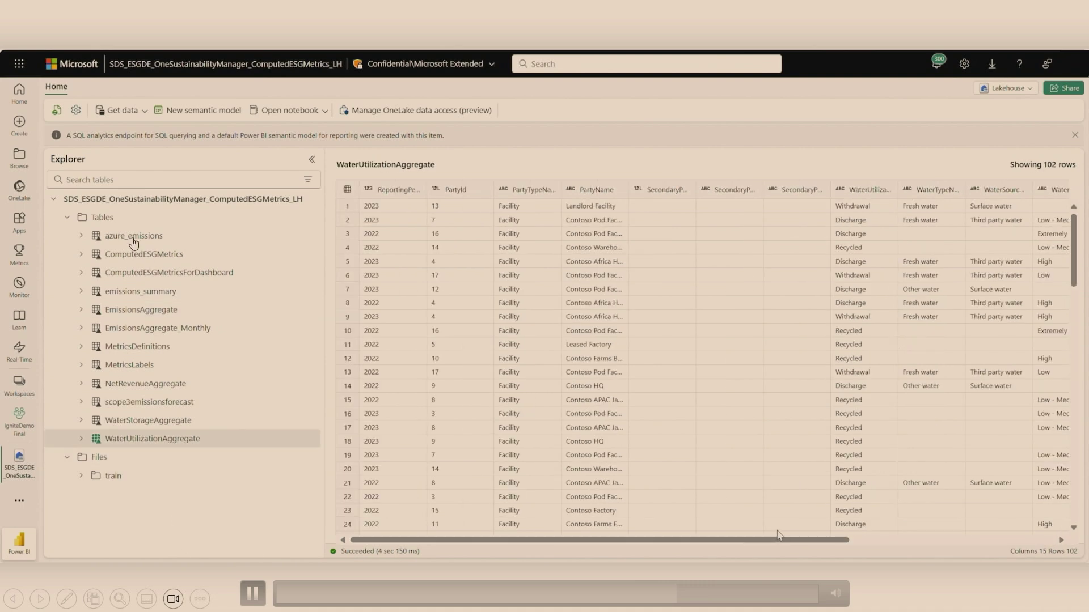
left_click(737, 595)
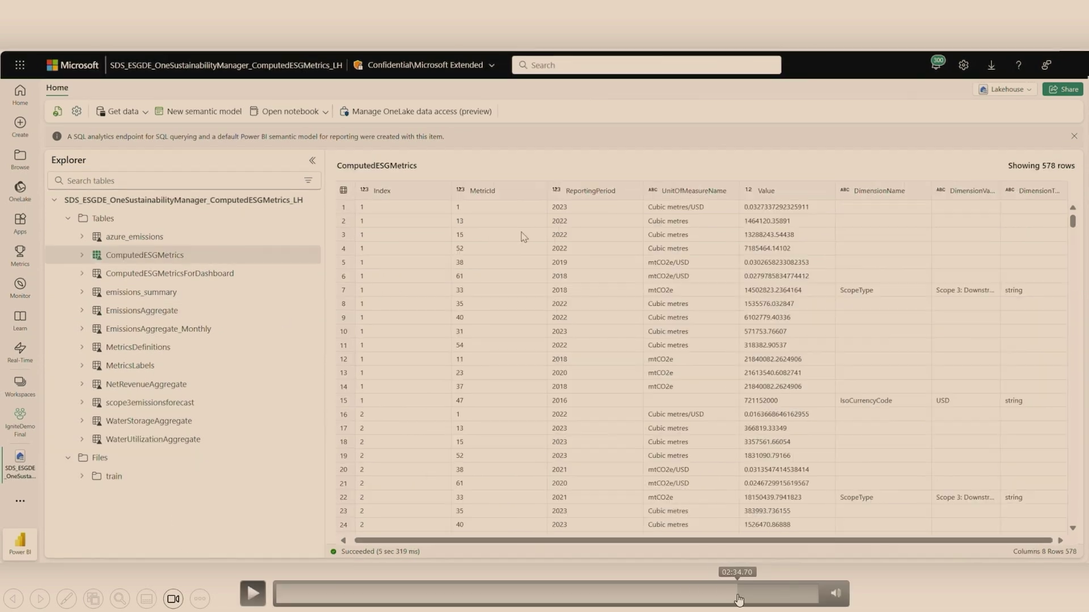
- Skip the metrics demo ahead to the ChangesInWaterStorage JSON preview and advance to the "Visualize, Query and audit metrics" slide
left_click(776, 595)
left_click(803, 592)
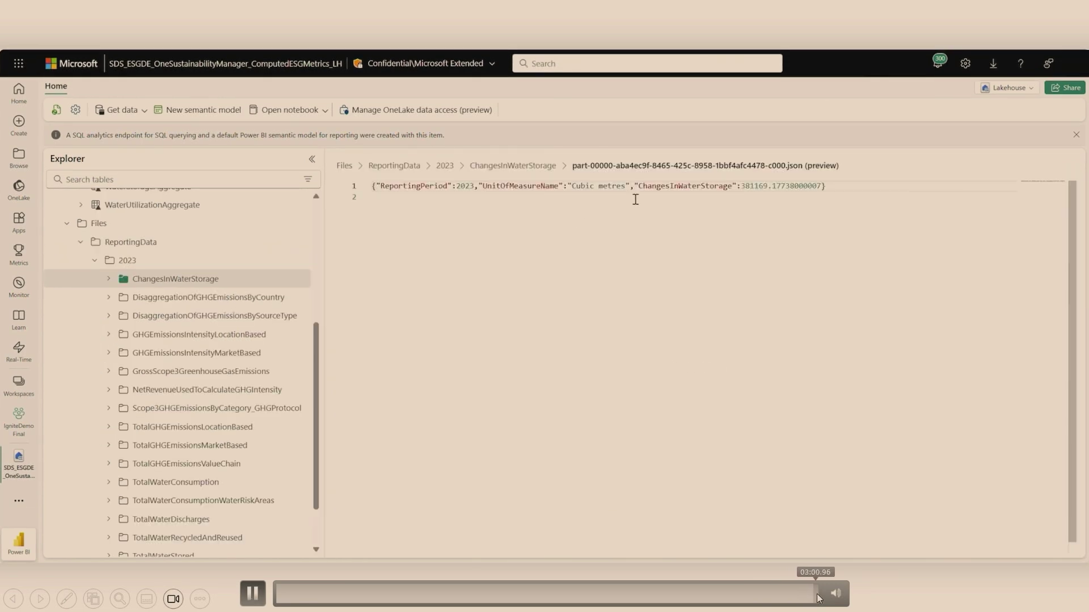
key("Right")
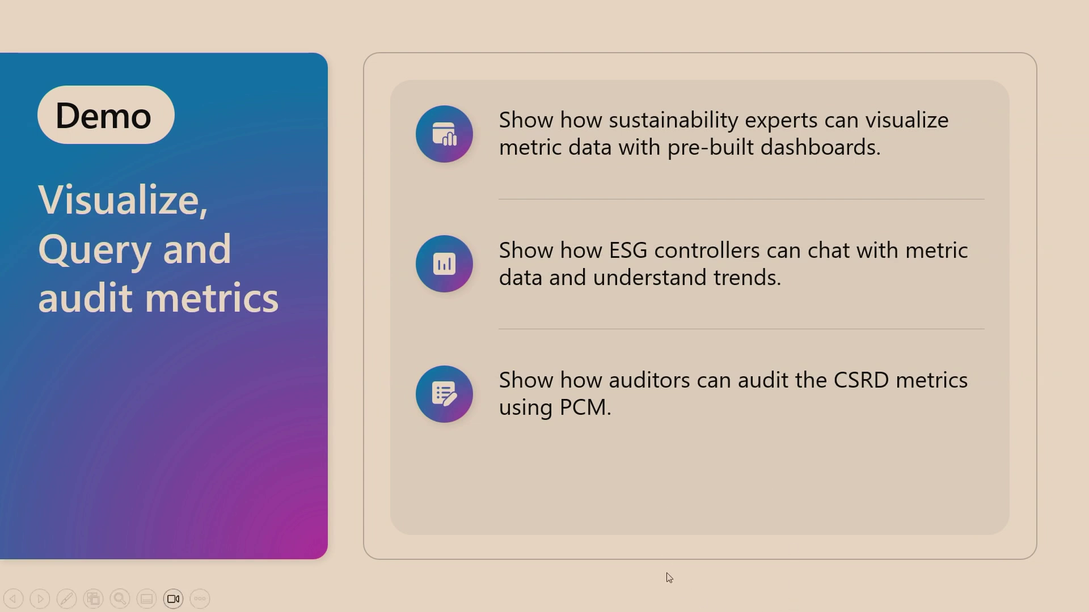
- Start the visualization demo, skip through the ESG metrics dashboard to the Microsoft Purview home page and pause playback
left_click(717, 602)
mouse_move(258, 578)
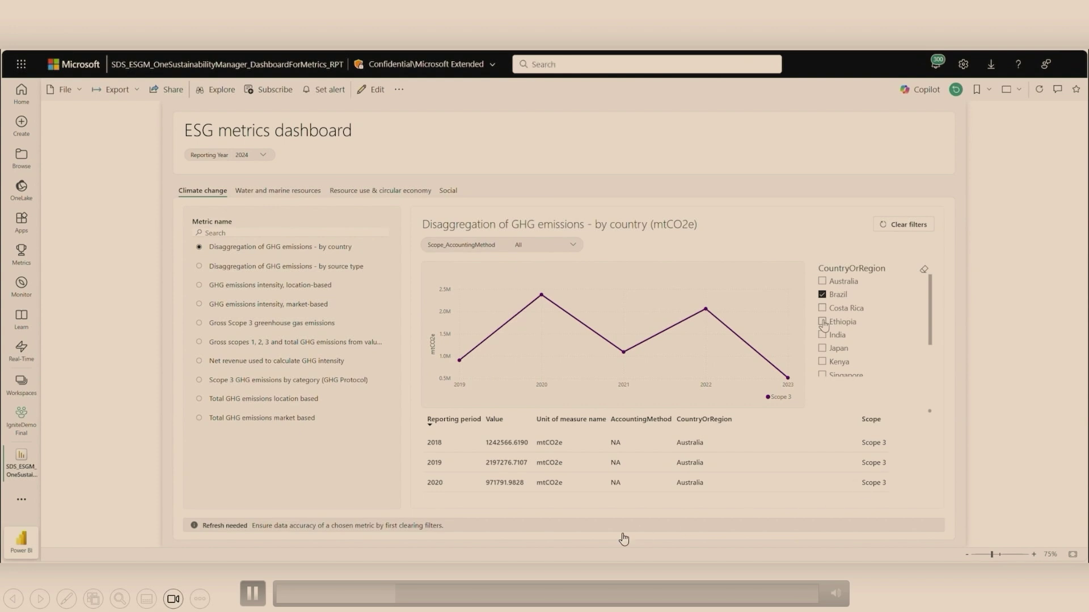
left_click(435, 596)
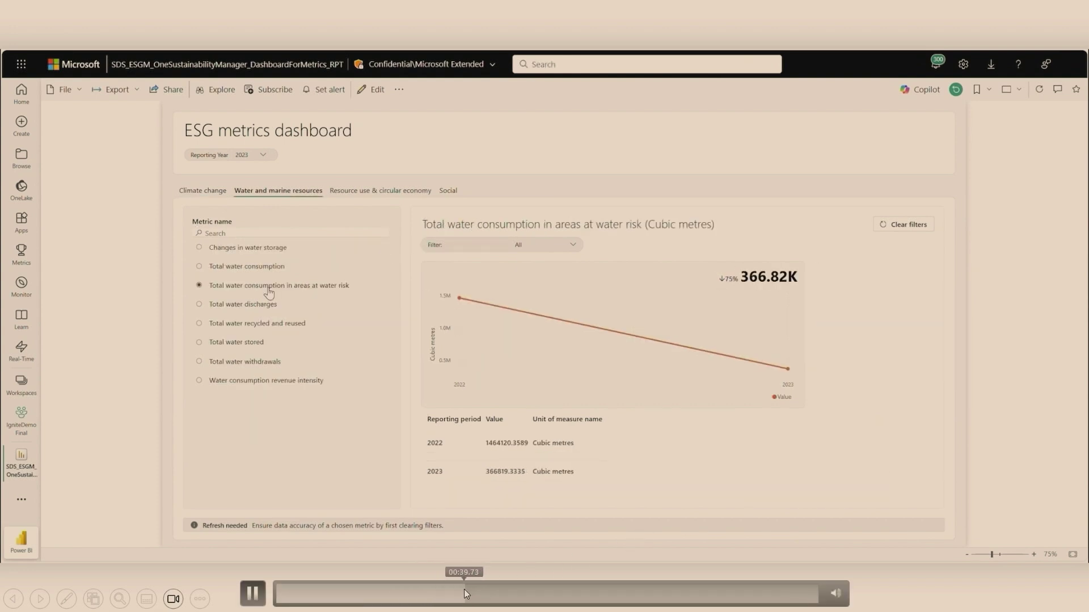
left_click(481, 590)
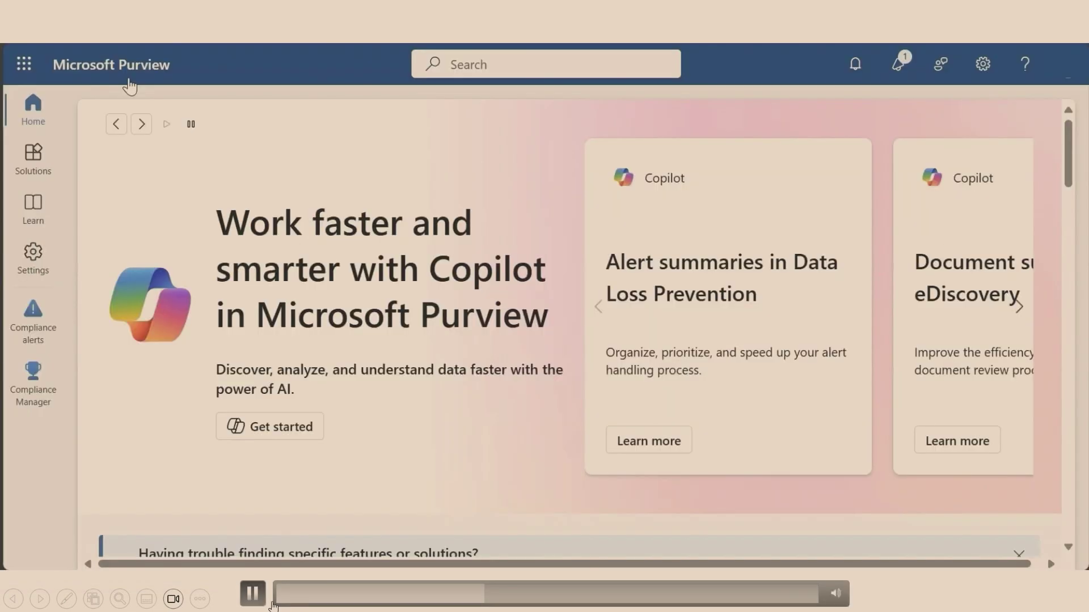
left_click(261, 593)
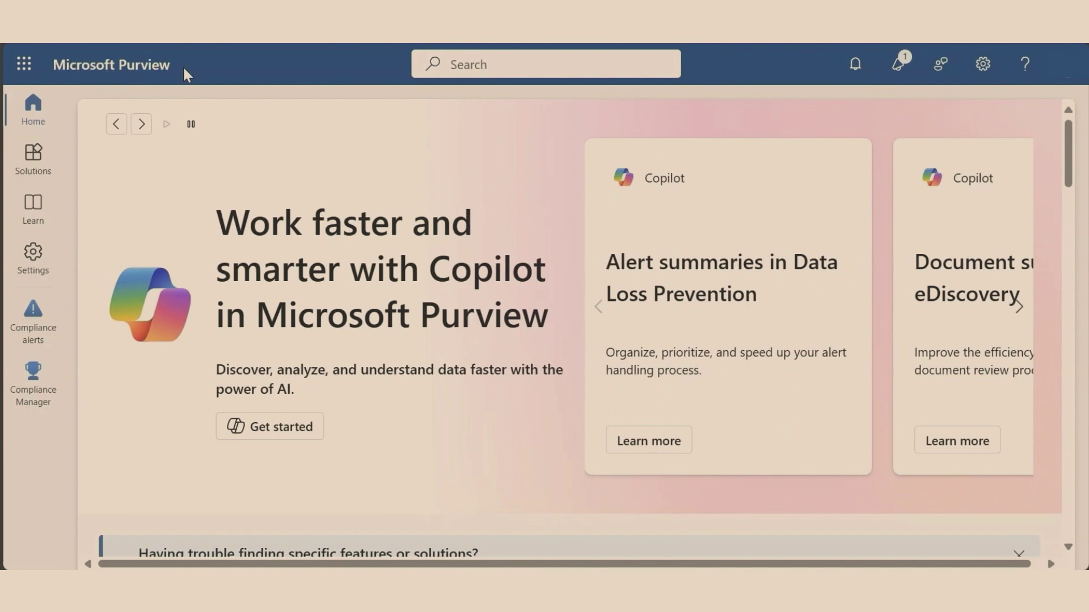
- Play the demo through the New Sustainability Data Solution connector's Authentication page and try to skip further ahead
mouse_move(275, 479)
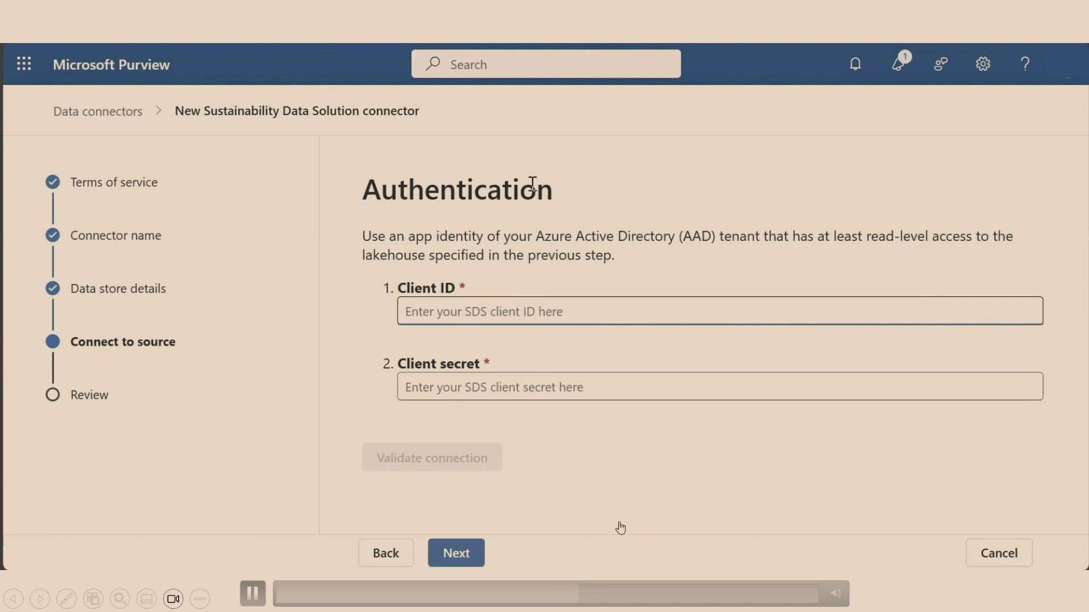
left_click(617, 599)
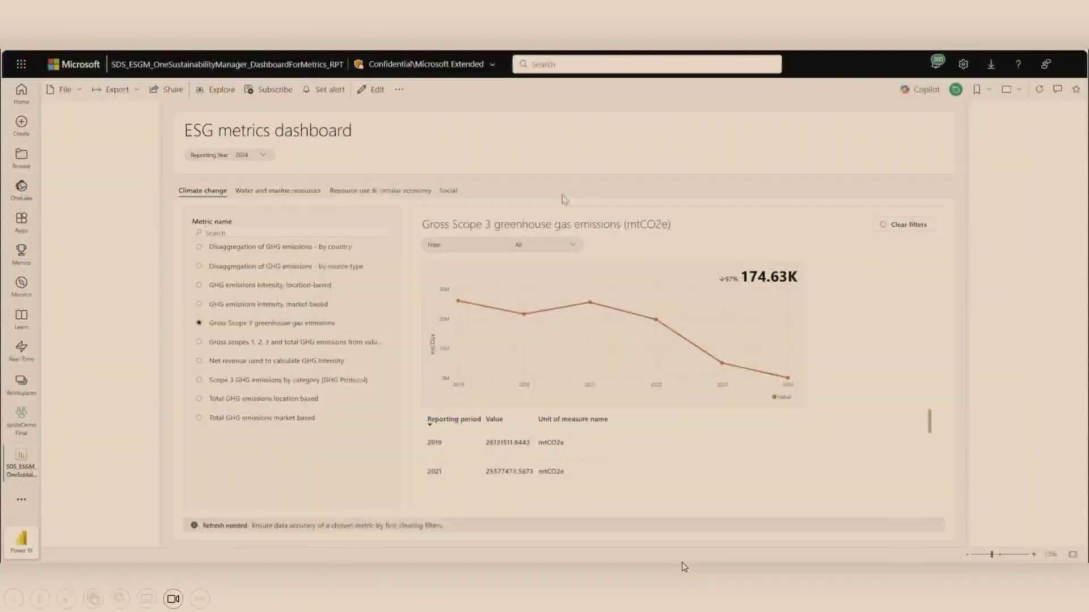
mouse_move(652, 598)
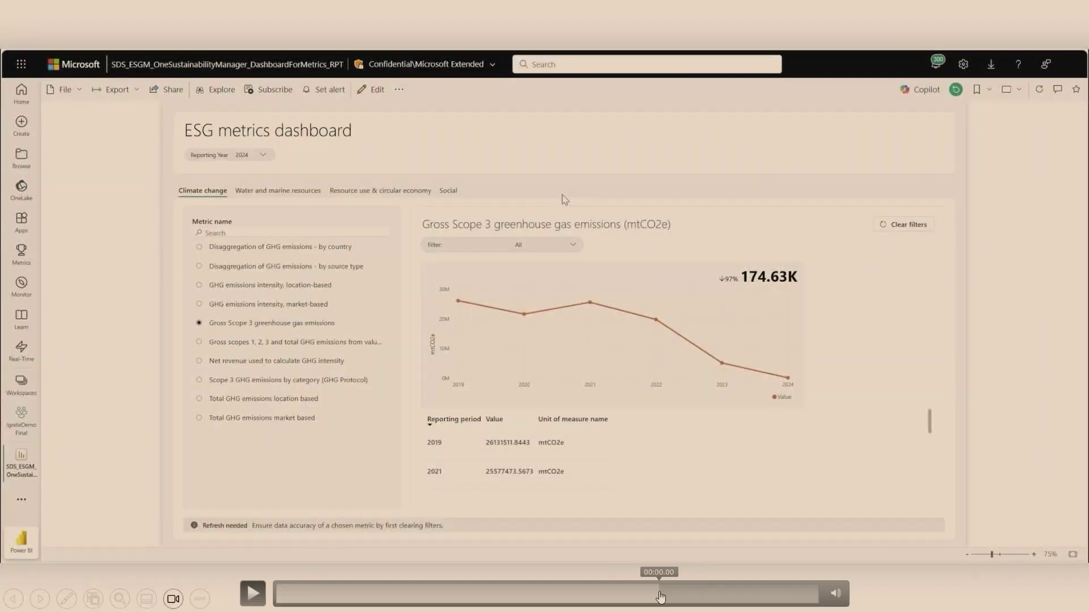
- Restart the demo, skip ahead to the action details of E1-6_04 and pause on the Test and Verification settings
left_click(253, 594)
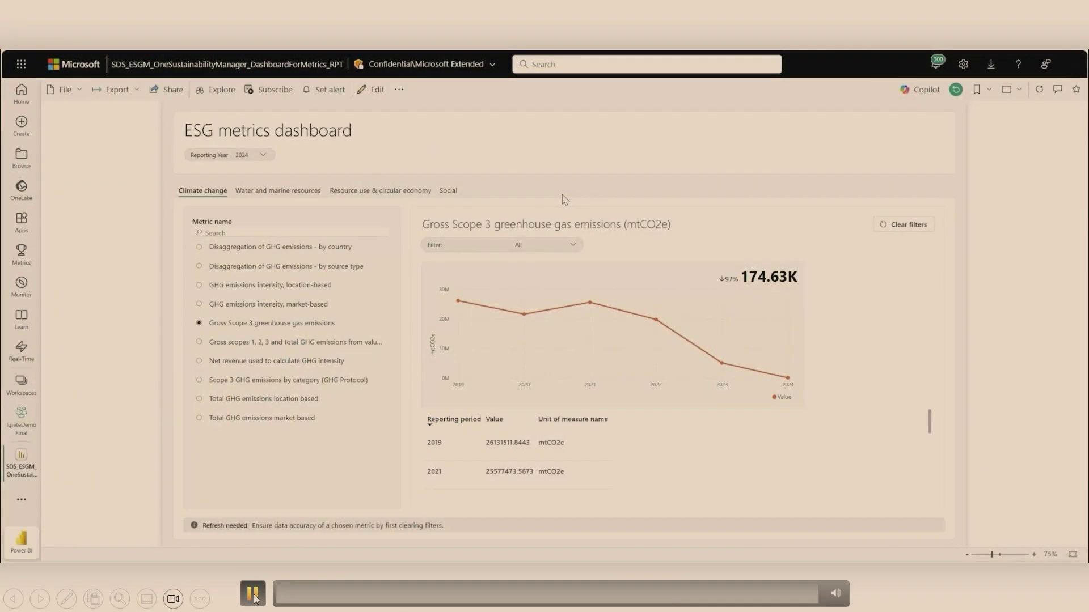
left_click(695, 593)
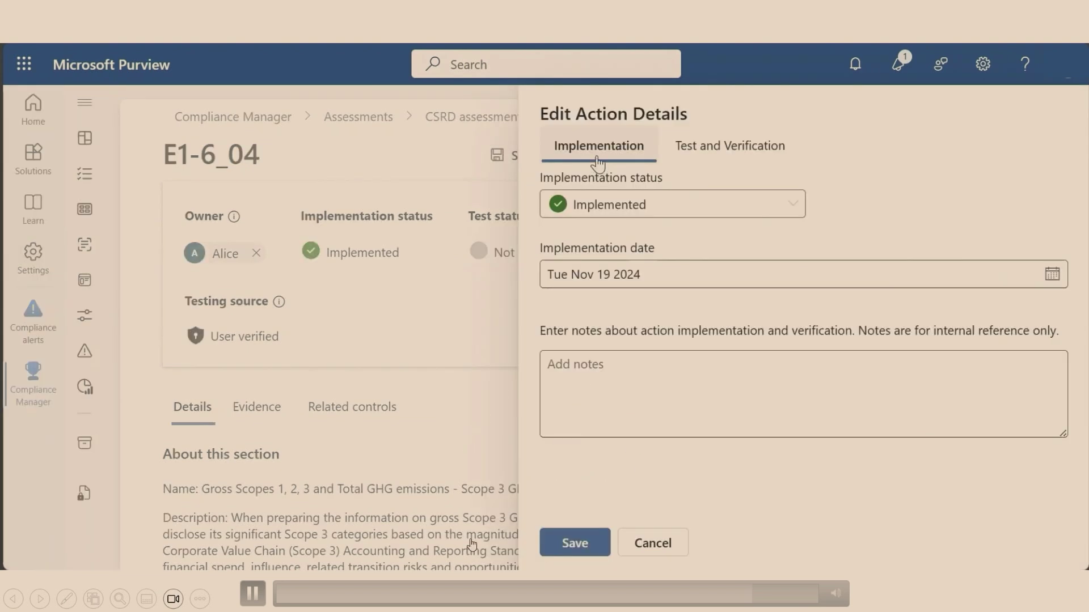
left_click(250, 600)
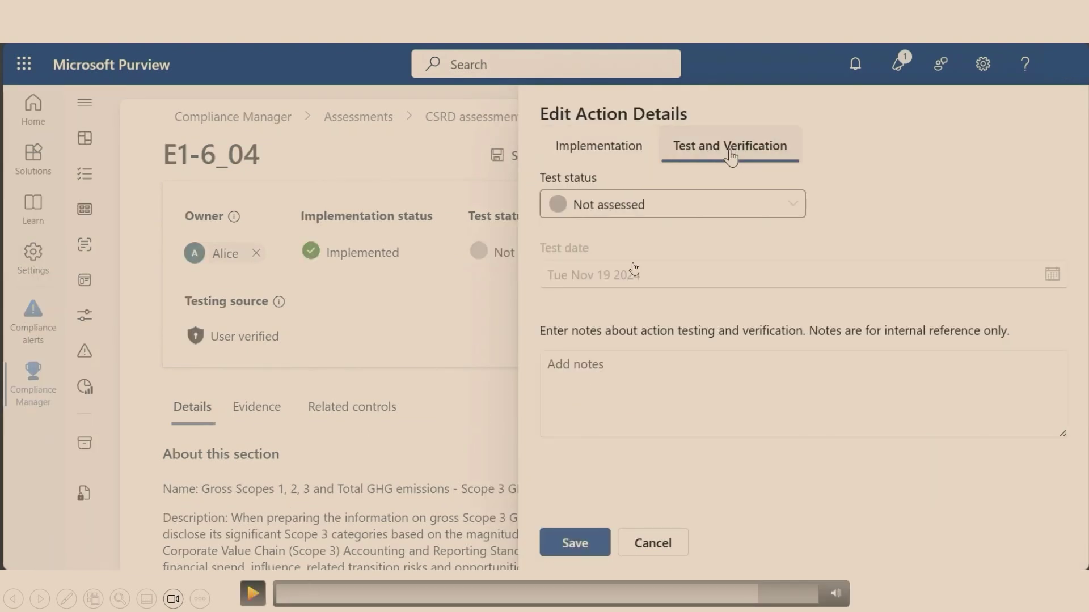